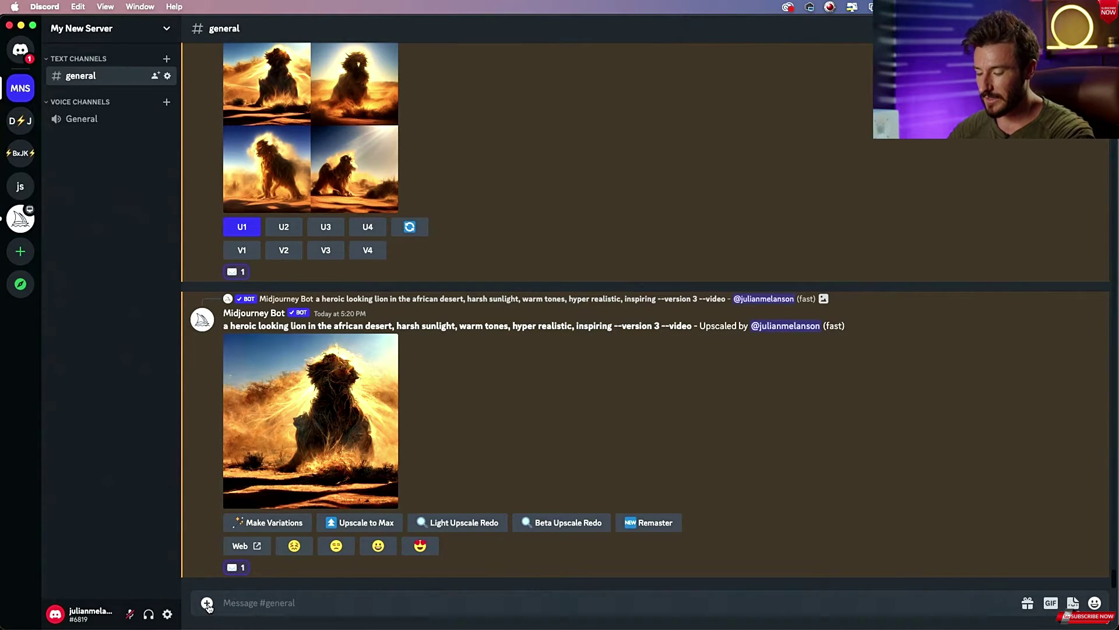
# - Attach the silver SUV car photo from Downloads to a message in #general
pyautogui.click(207, 604)
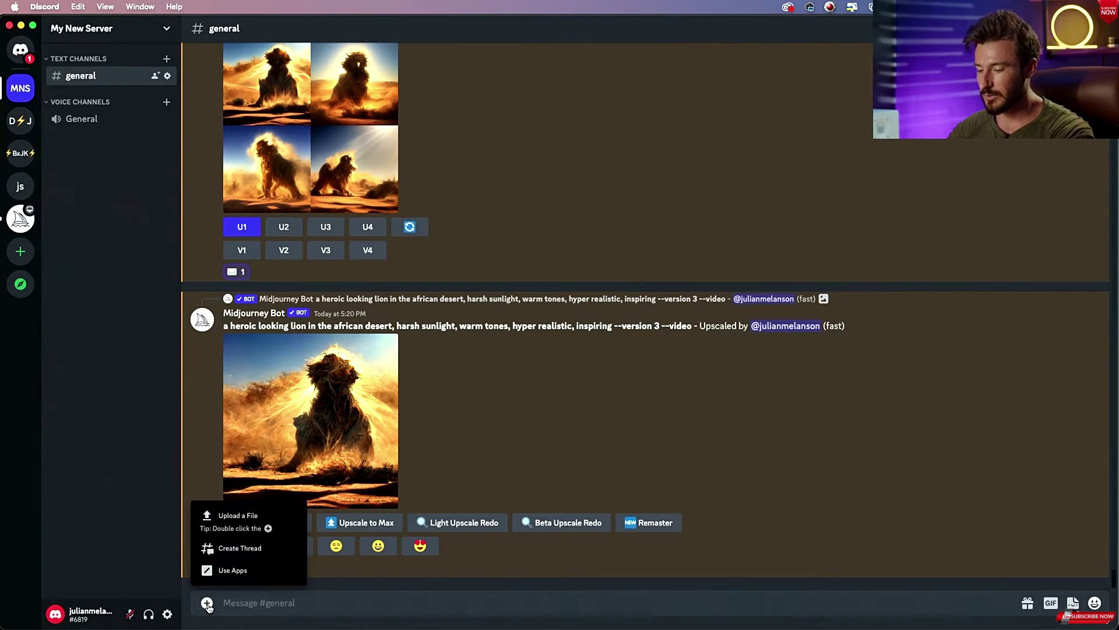
pyautogui.click(253, 527)
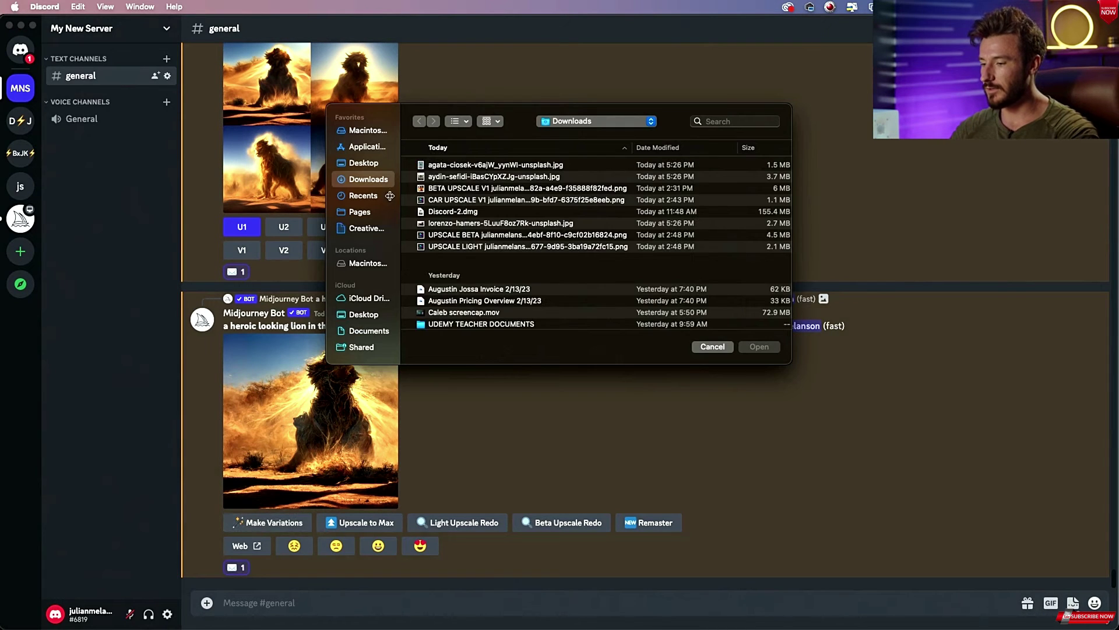
pyautogui.click(474, 166)
pyautogui.press('space')
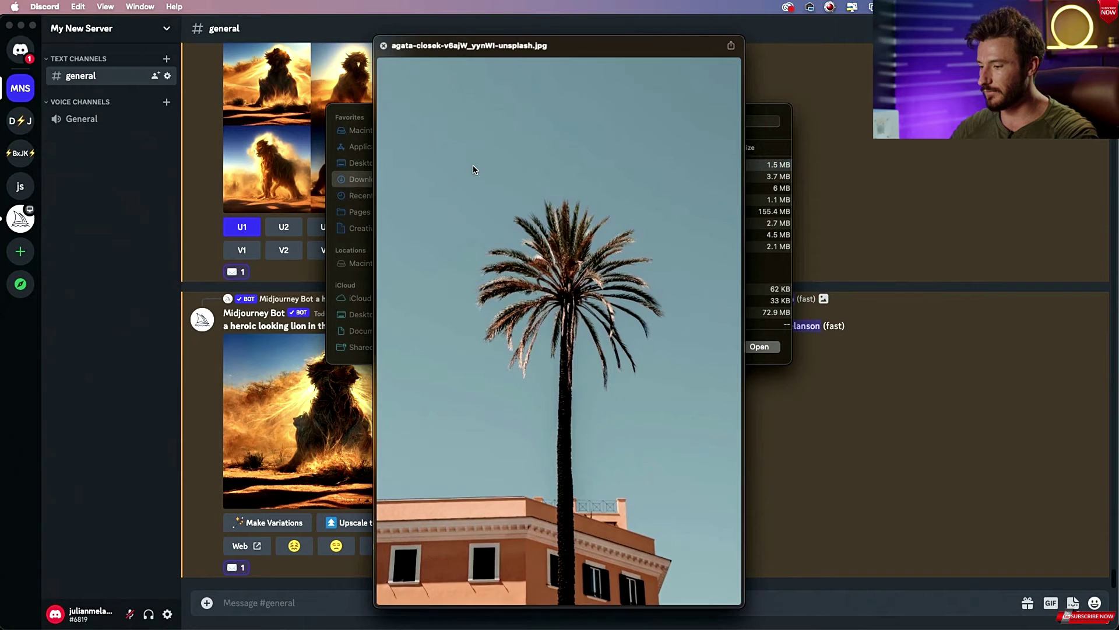
pyautogui.press('Down')
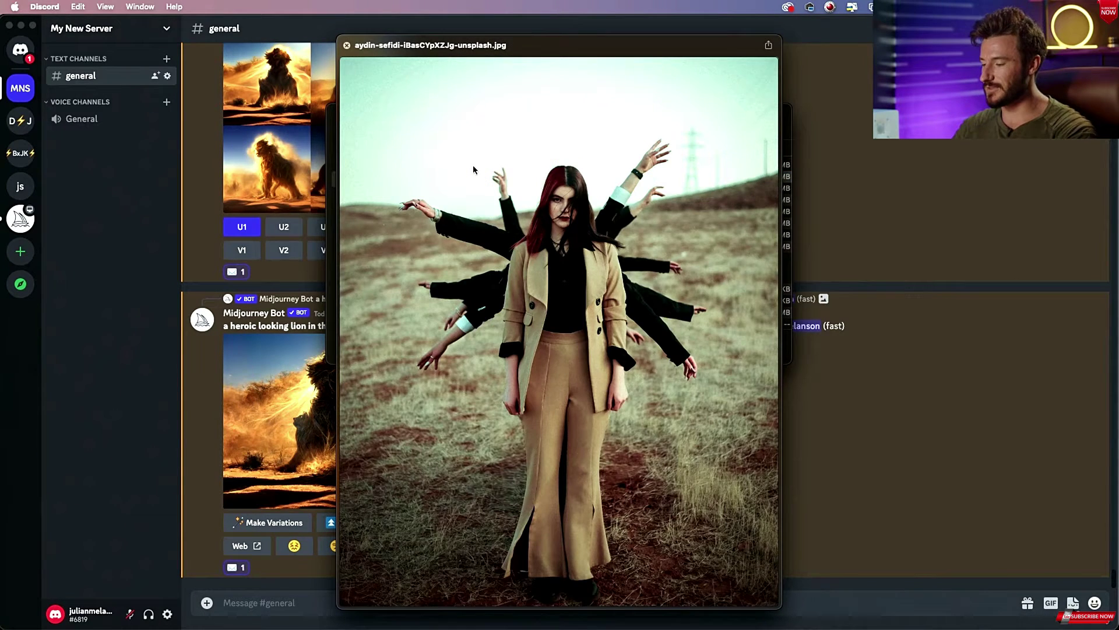
pyautogui.press('Down')
pyautogui.press('space')
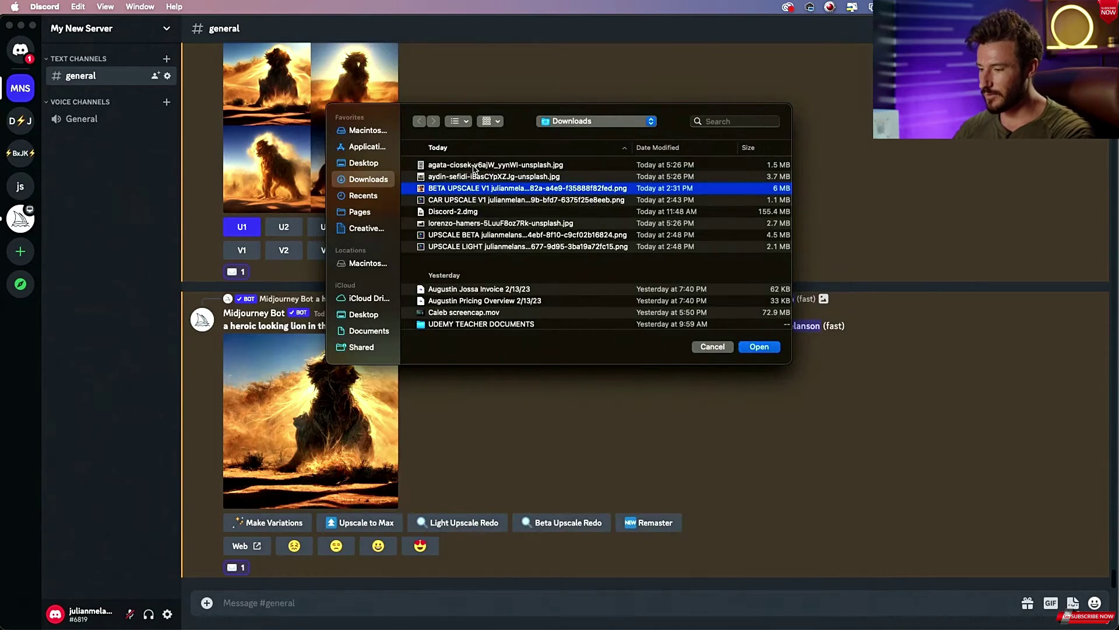
pyautogui.press('space')
pyautogui.press('space')
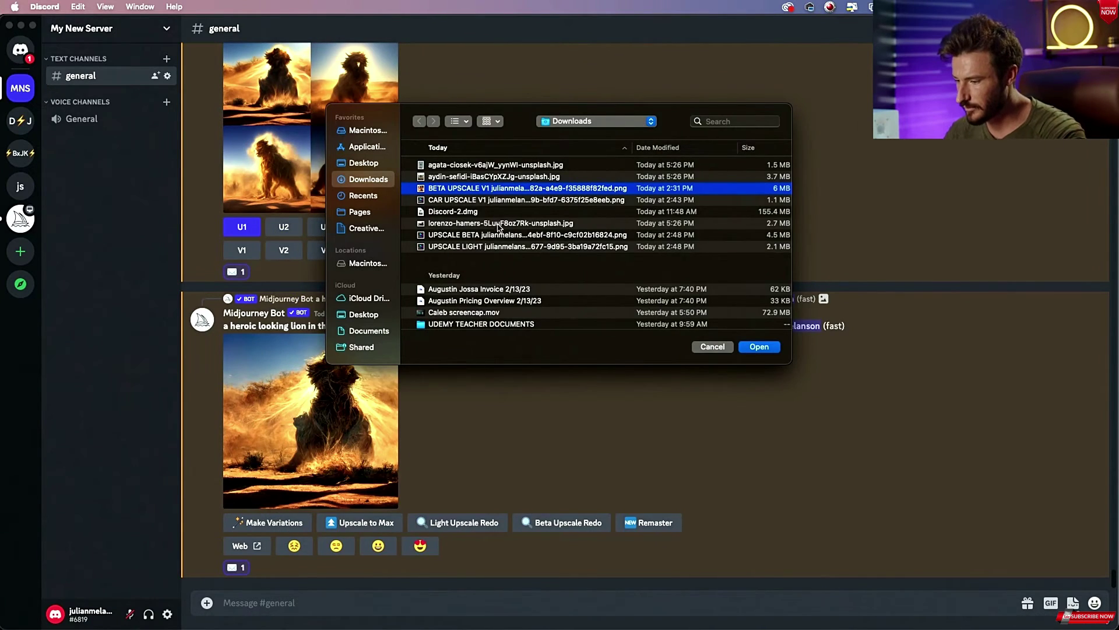
pyautogui.click(500, 229)
pyautogui.press('space')
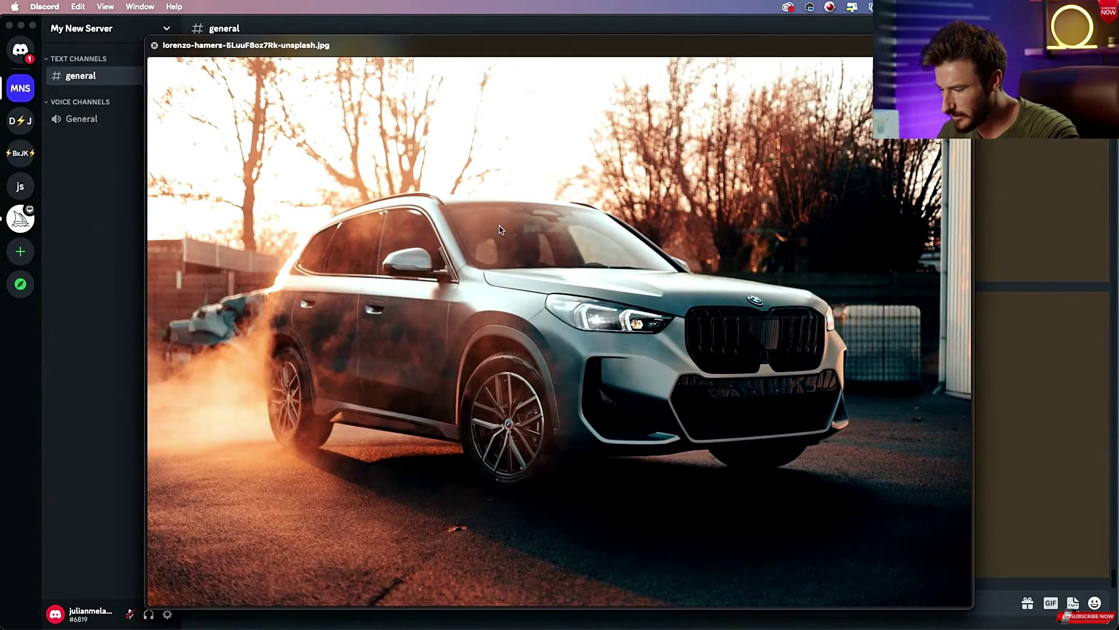
pyautogui.press('space')
pyautogui.press('space')
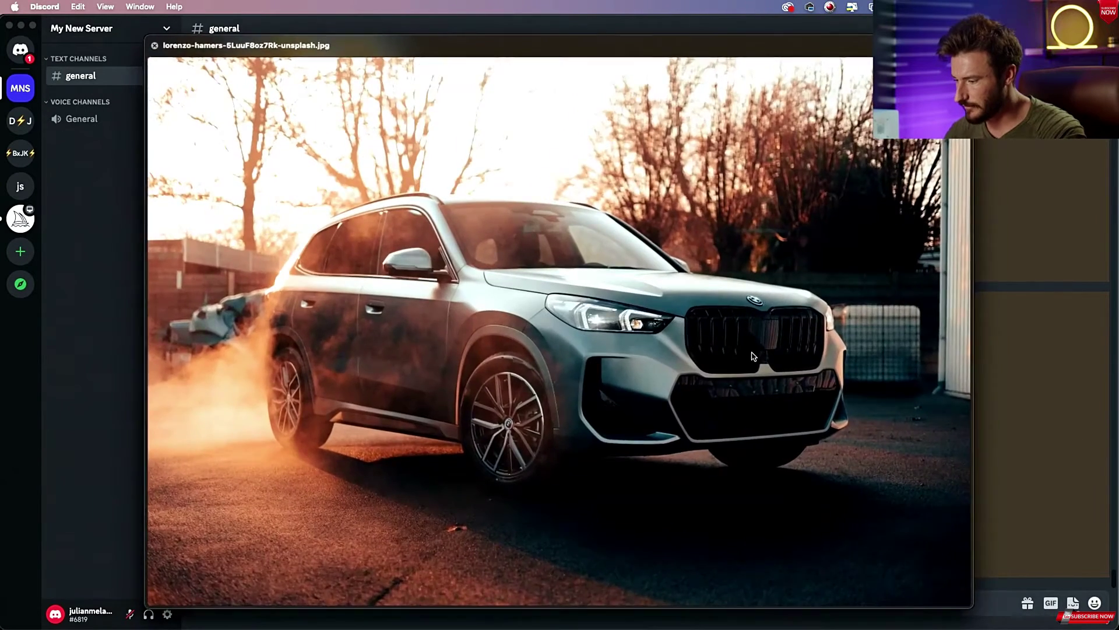
pyautogui.press('space')
pyautogui.click(765, 348)
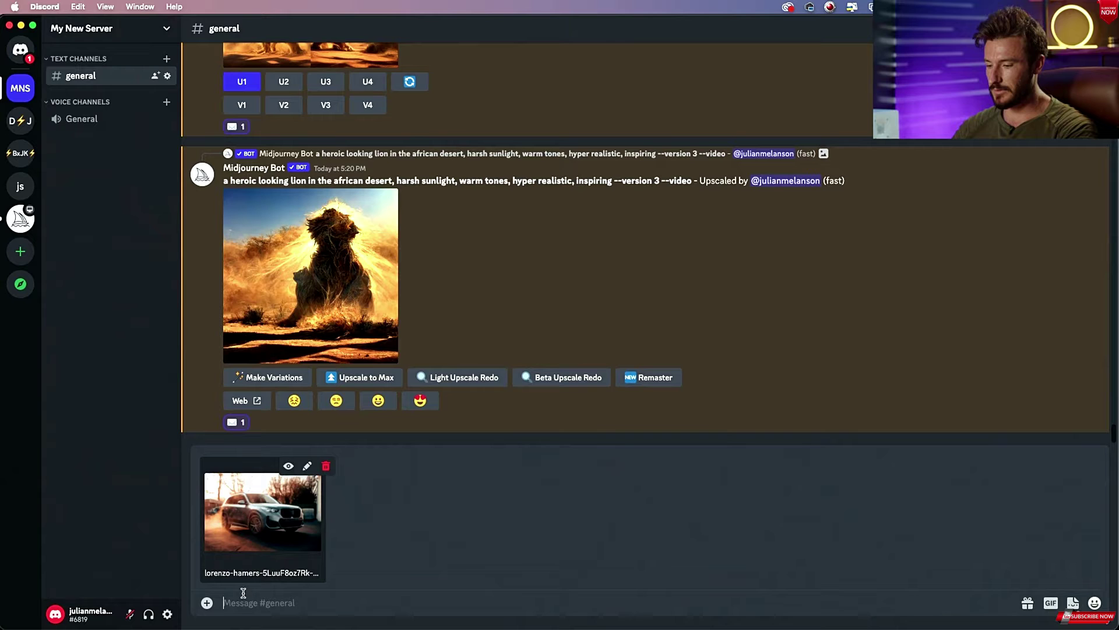
# - Attach the multi-armed woman photo as well and send both images
pyautogui.click(207, 602)
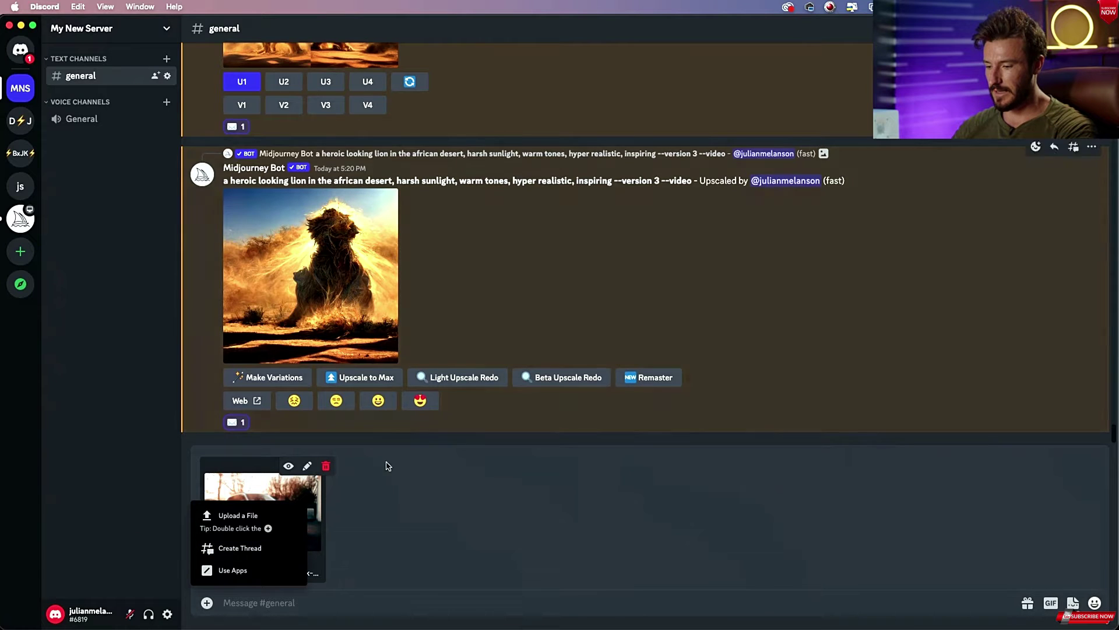
pyautogui.click(244, 526)
pyautogui.click(455, 168)
pyautogui.press('space')
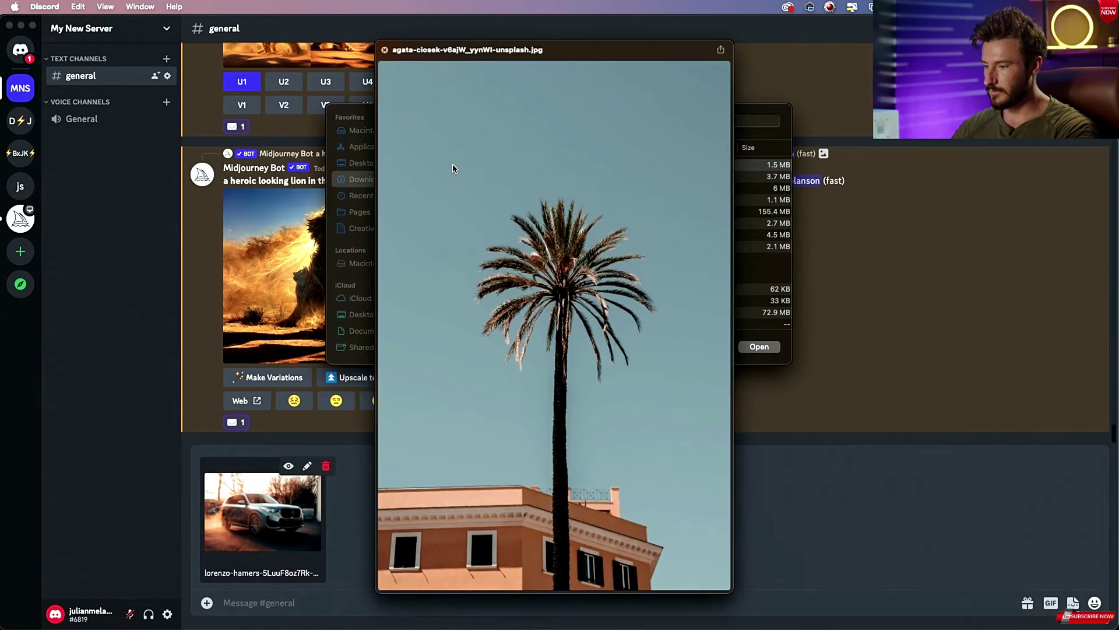
pyautogui.press('space')
pyautogui.press('Down')
pyautogui.press('space')
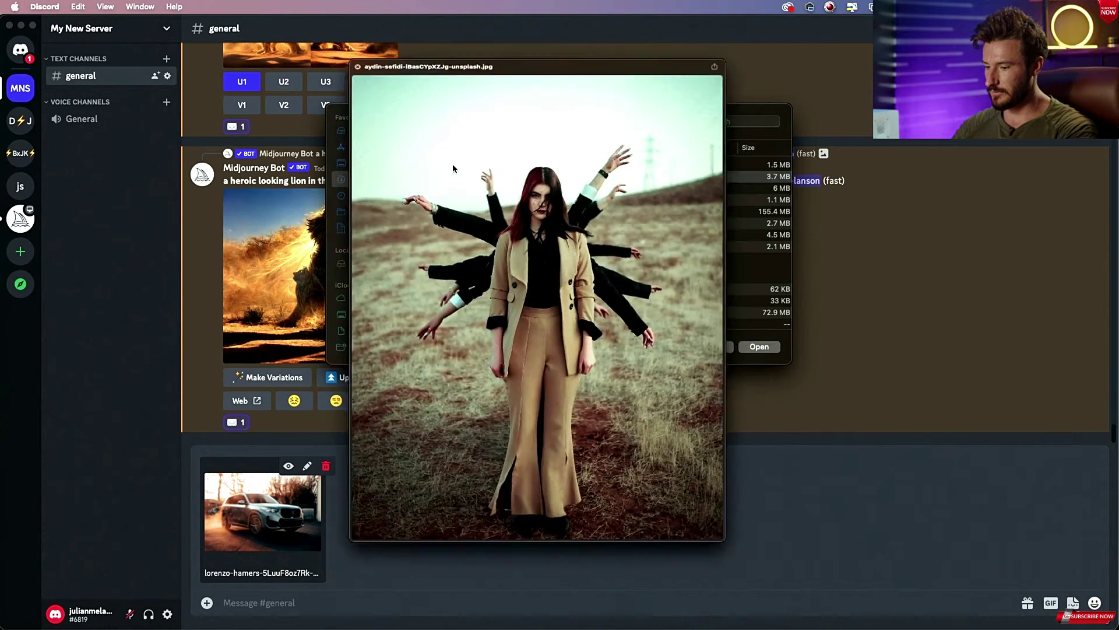
pyautogui.press('space')
pyautogui.press('Return')
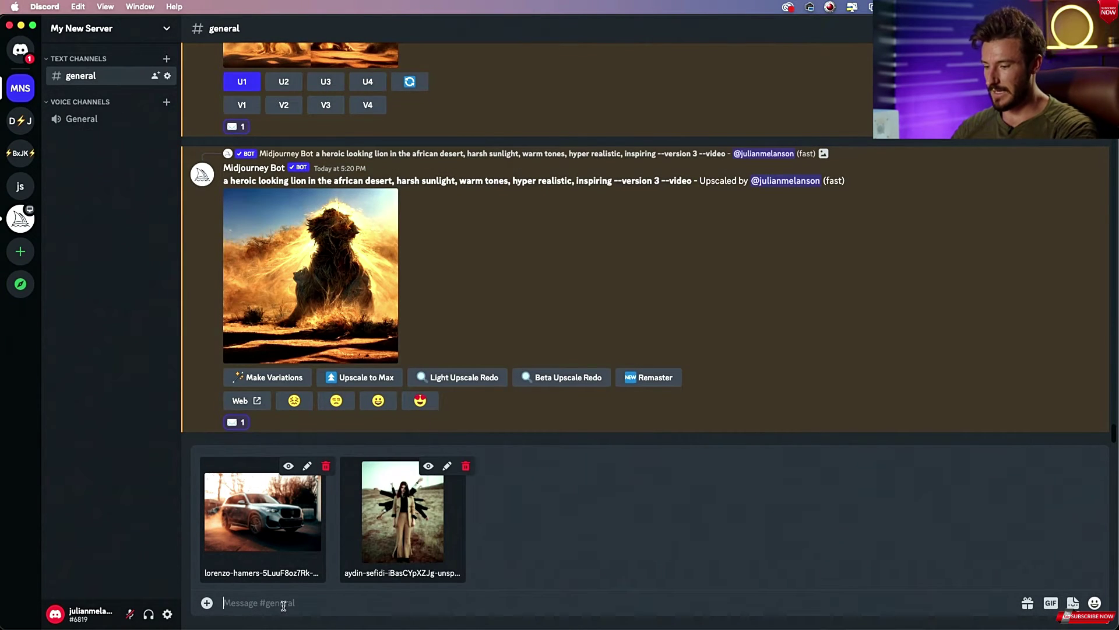
pyautogui.press('Return')
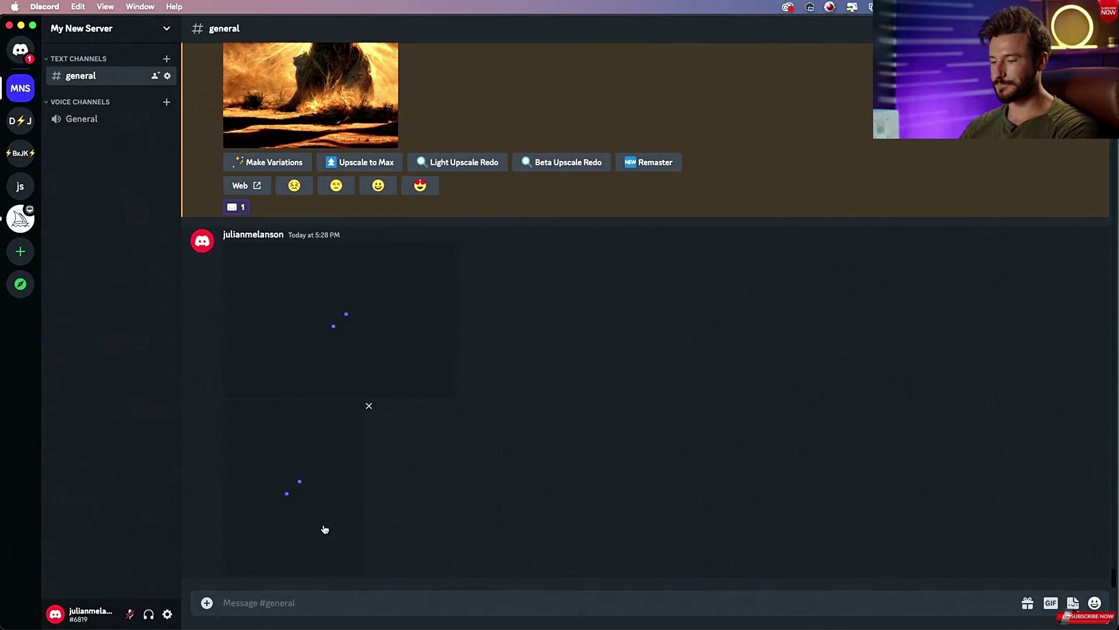
# - Run /imagine with the car photo link plus 'futuristic, multi colored vibrance, on the moon'
pyautogui.click(252, 606)
pyautogui.write('/im')
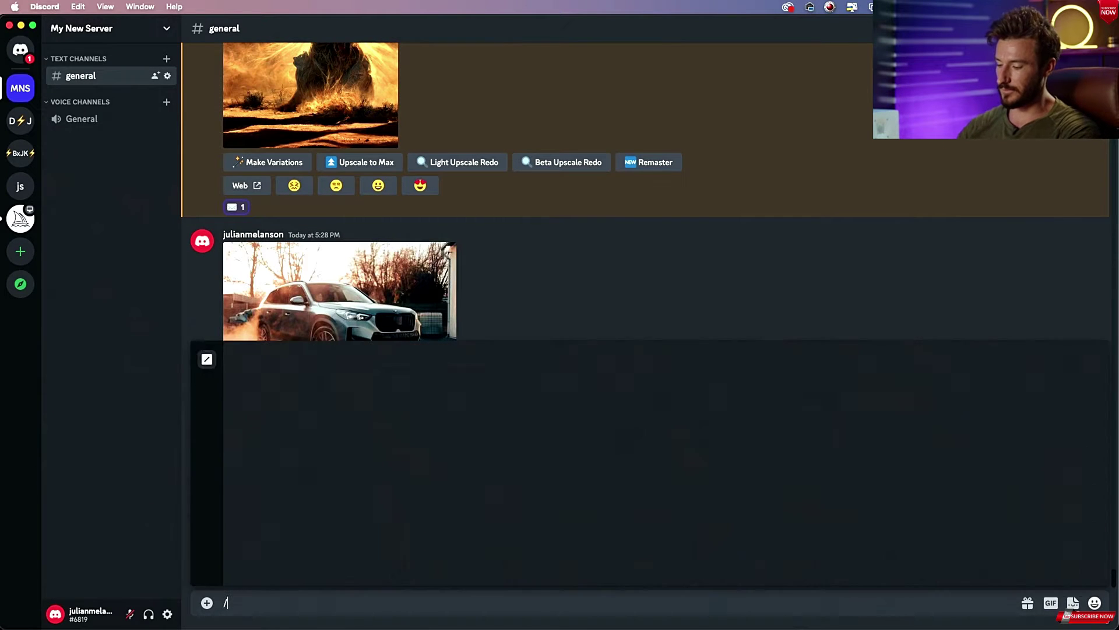
pyautogui.click(255, 534)
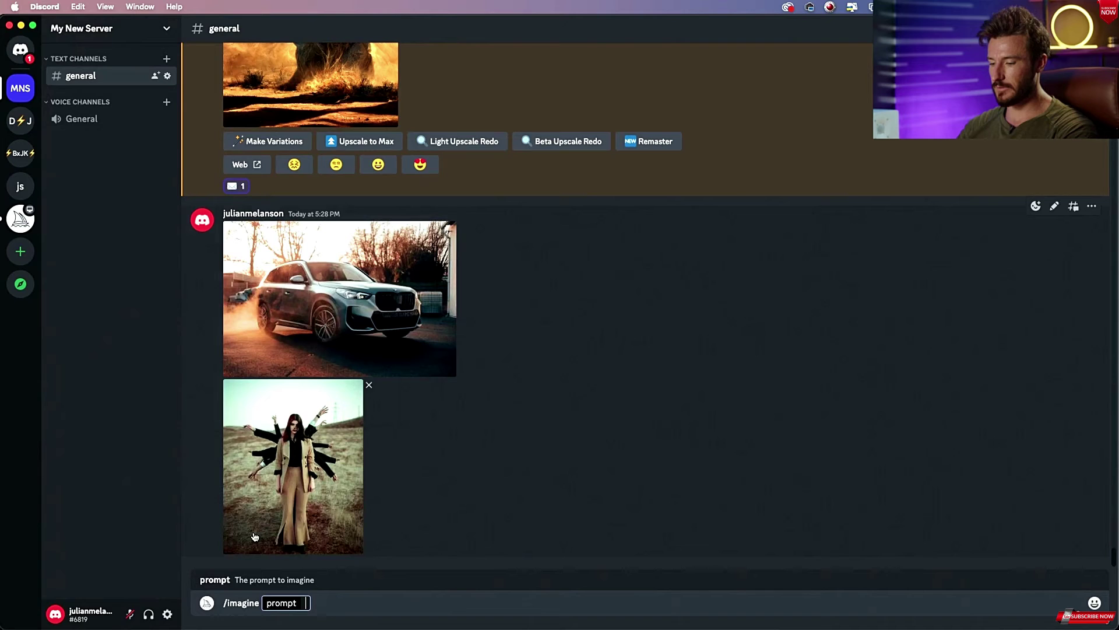
pyautogui.moveTo(344, 292); pyautogui.dragTo(303, 605)
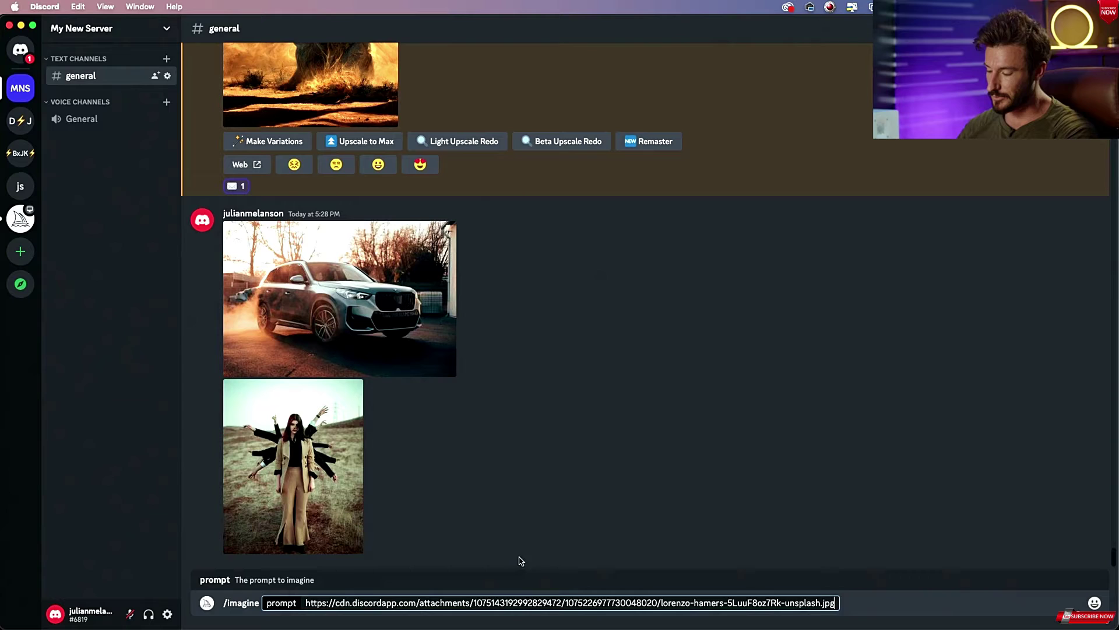
pyautogui.write(',')
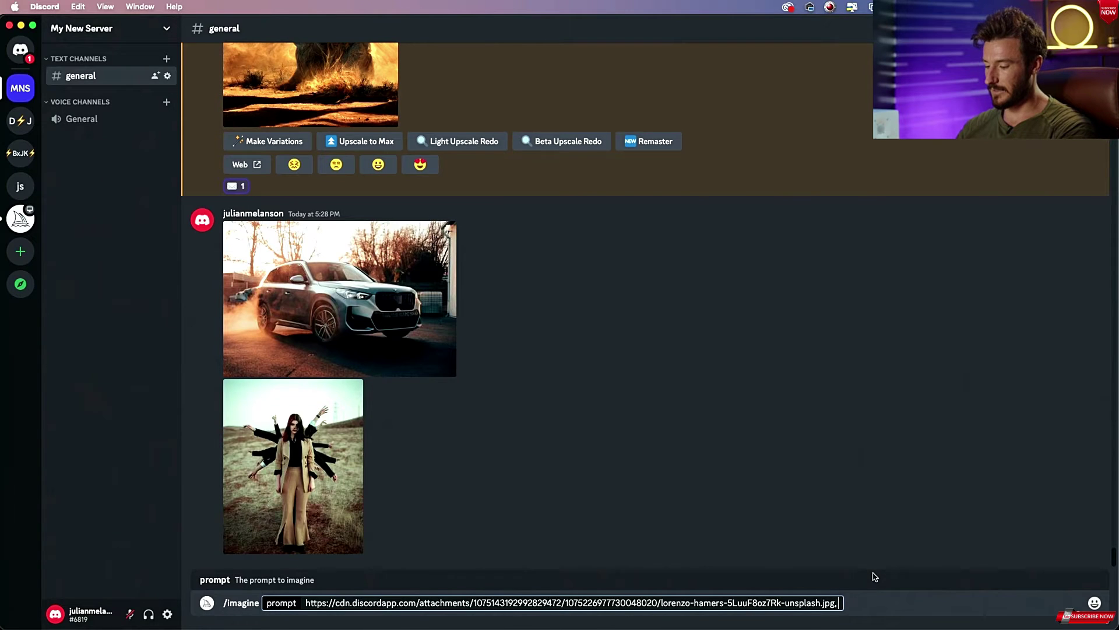
pyautogui.write('futuri')
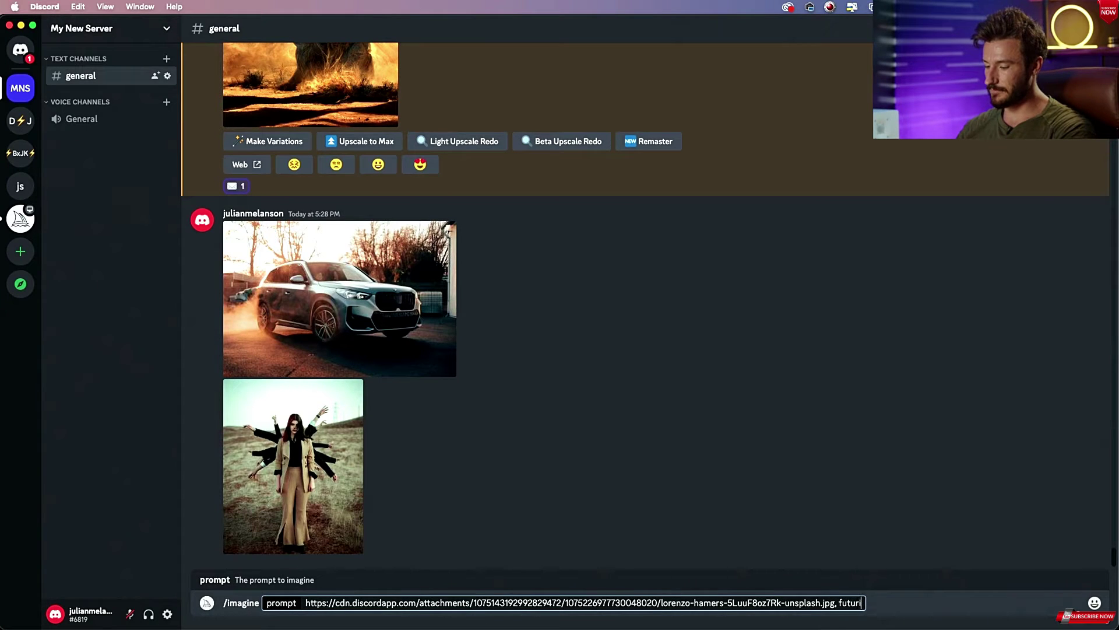
pyautogui.write('stic, m')
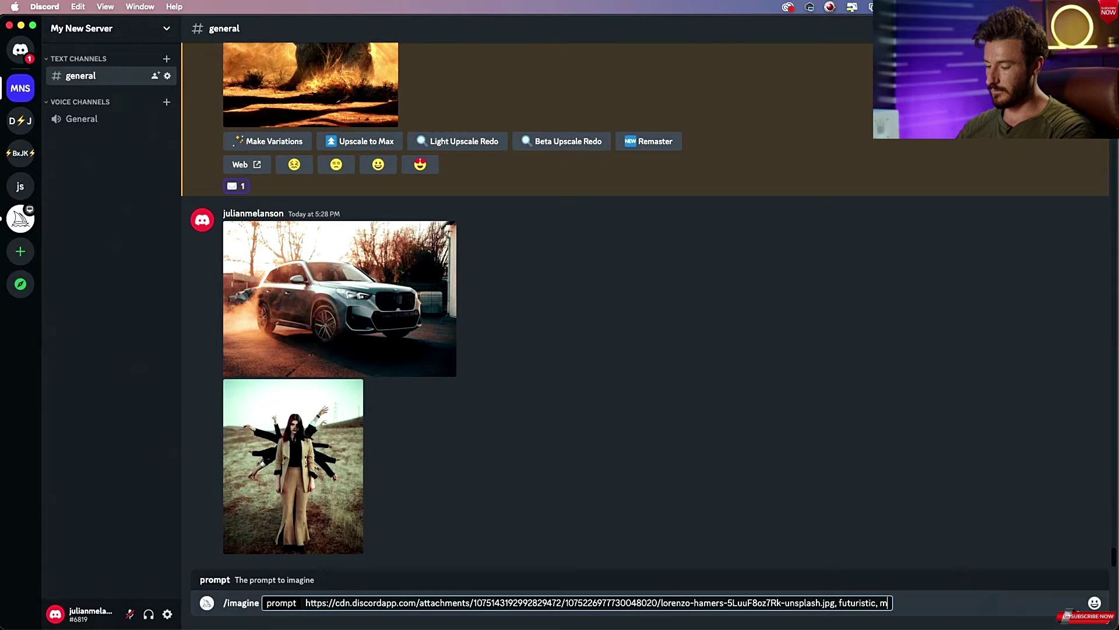
pyautogui.write('ilti')
pyautogui.press('BackSpace')
pyautogui.press('BackSpace')
pyautogui.press('BackSpace')
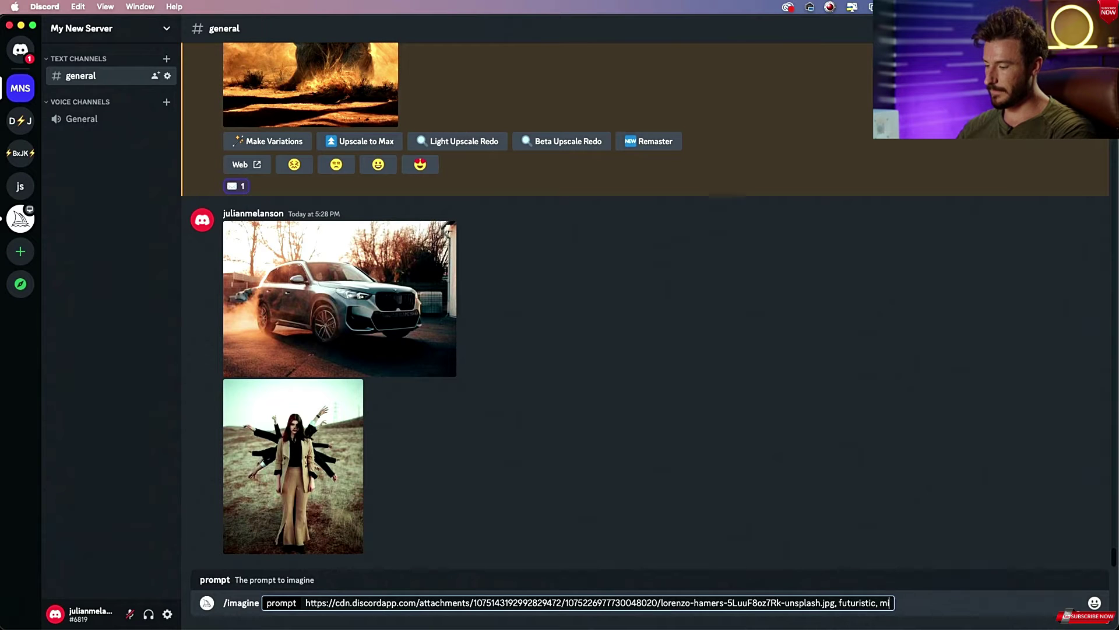
pyautogui.write('ulti colore')
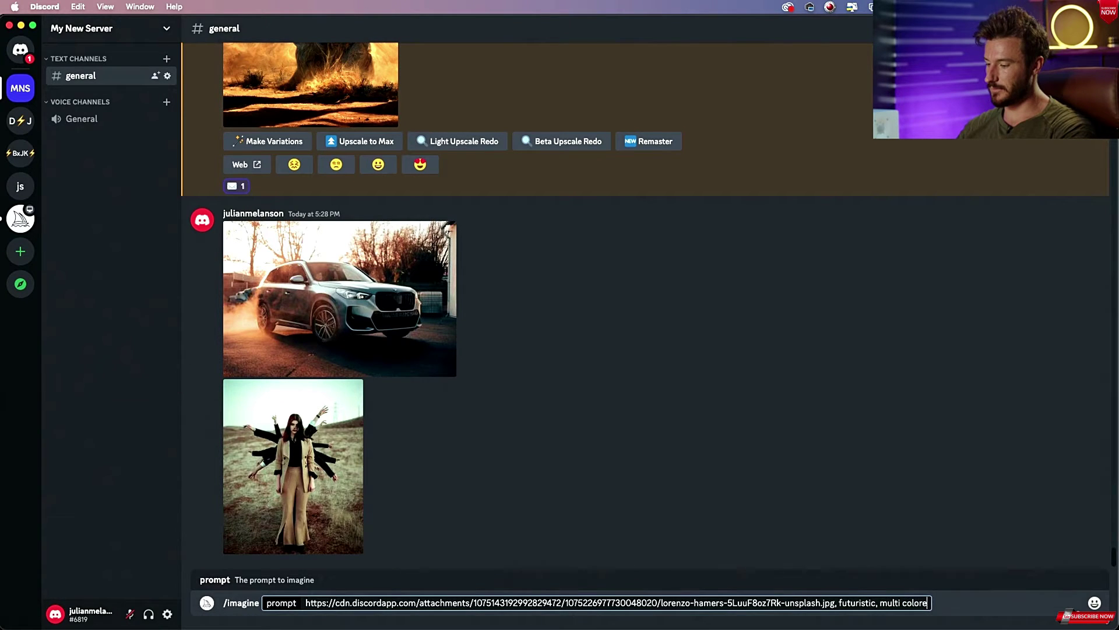
pyautogui.write('d vi')
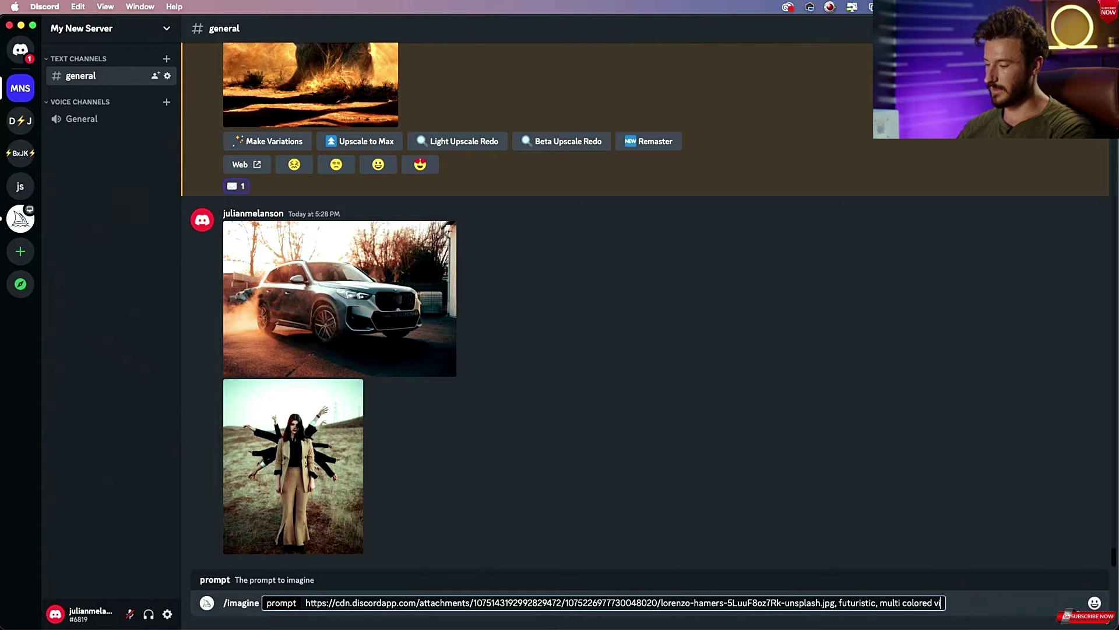
pyautogui.write('brance')
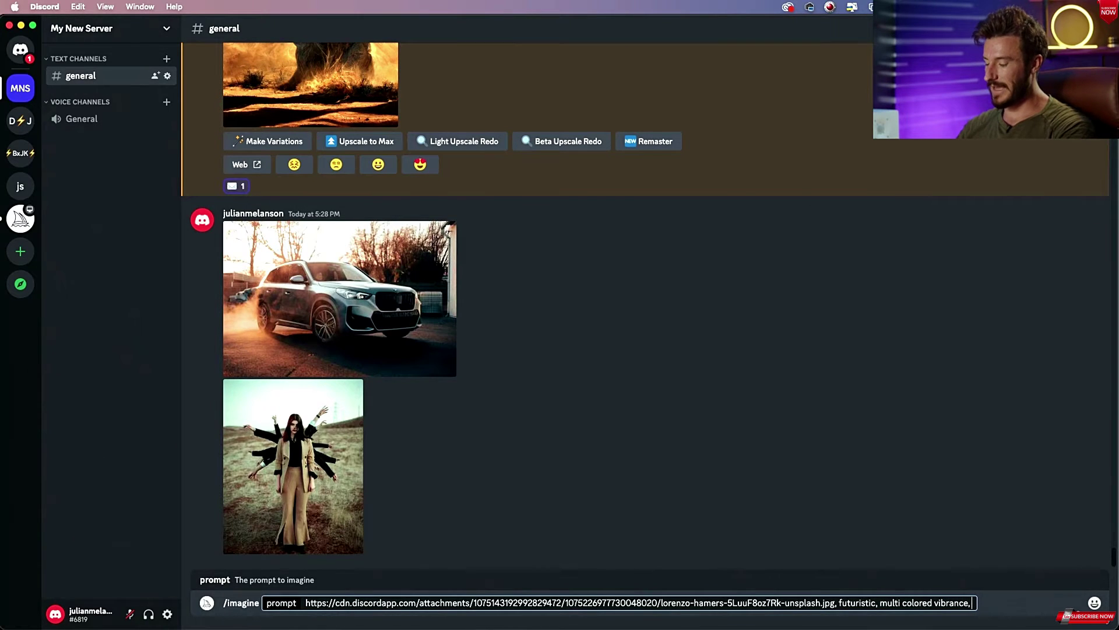
pyautogui.write(', on the moon')
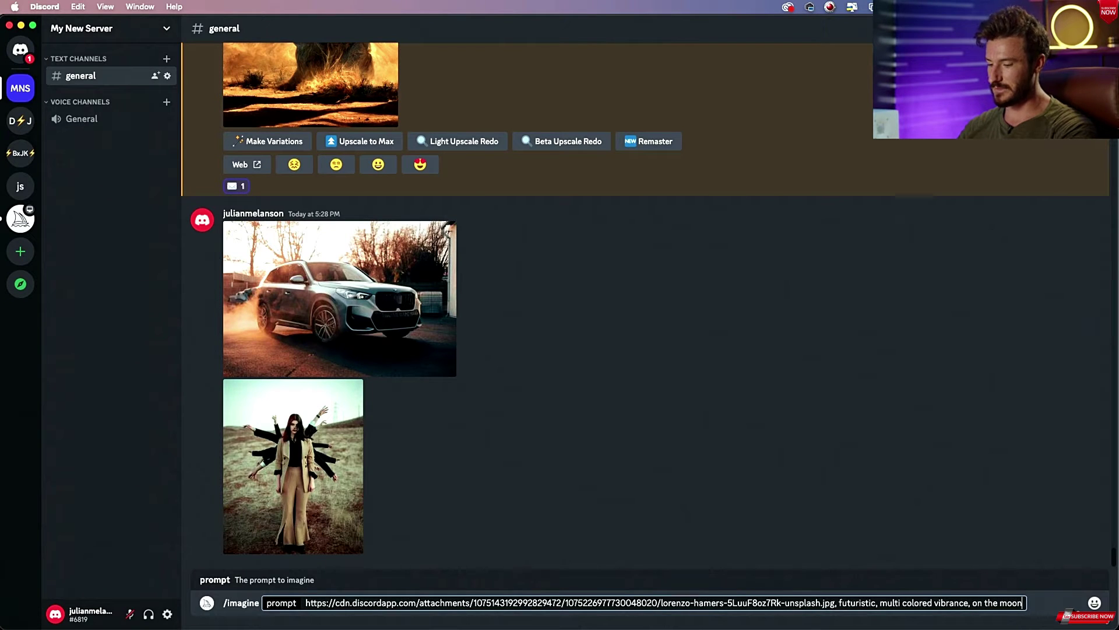
pyautogui.press('Return')
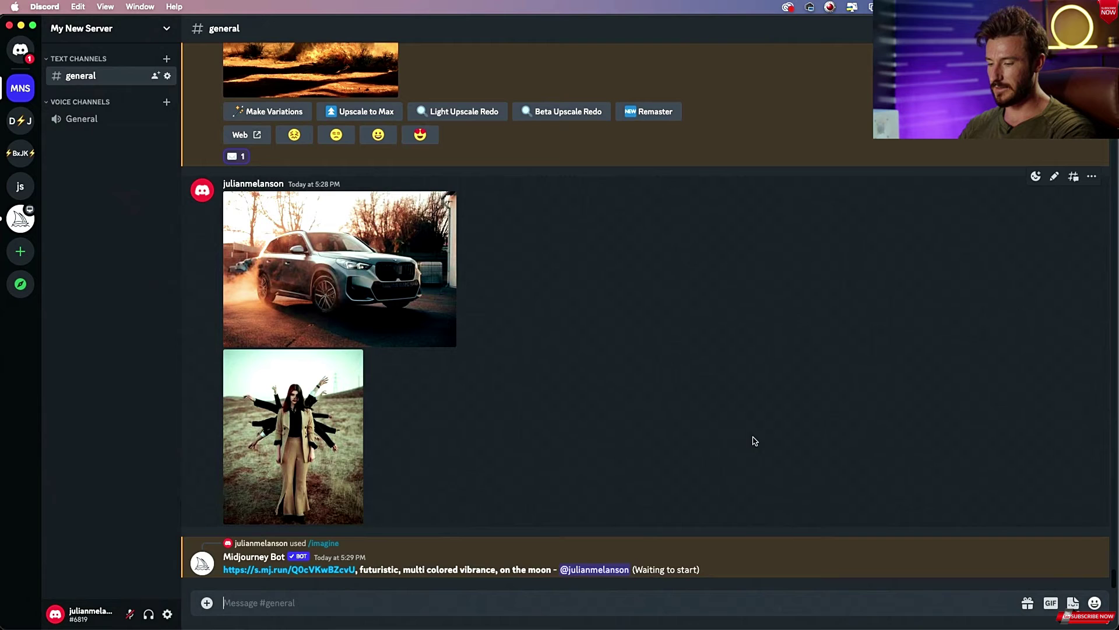
# - Run /imagine with the woman photo link plus '3 point proffesional studio lighting, bioluminescent, in the snow'
pyautogui.write('/im')
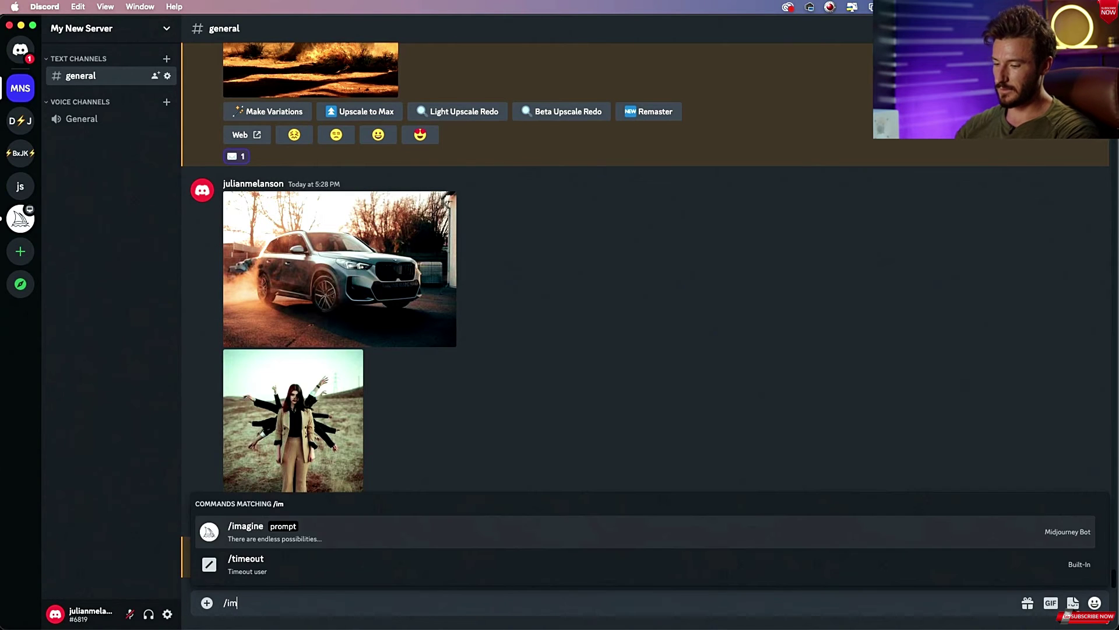
pyautogui.click(242, 530)
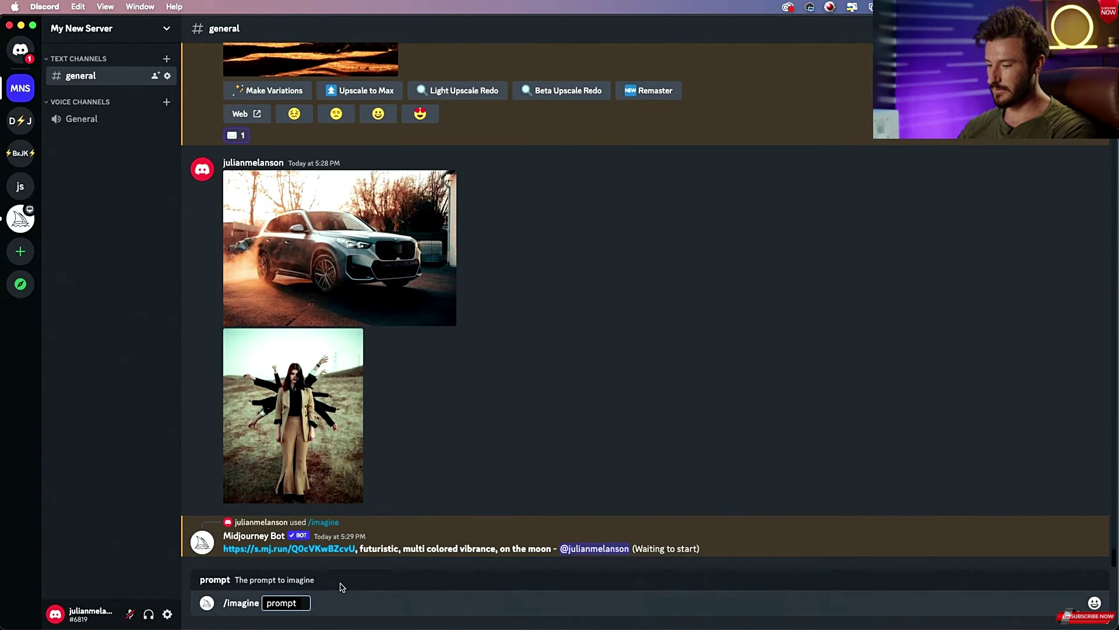
pyautogui.moveTo(294, 399); pyautogui.dragTo(303, 604)
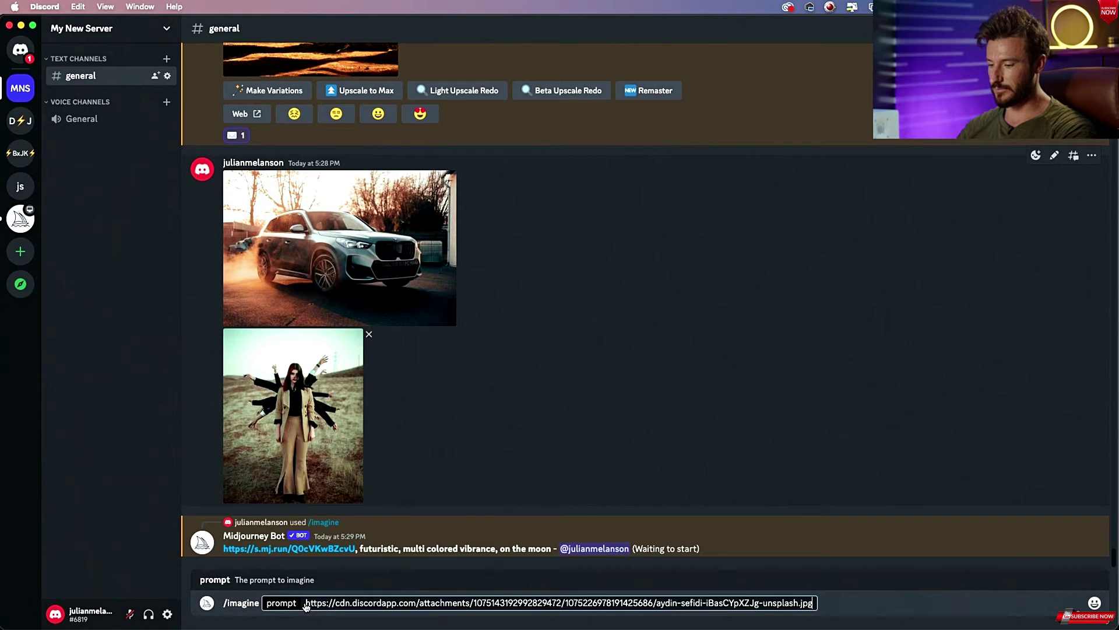
pyautogui.write(',')
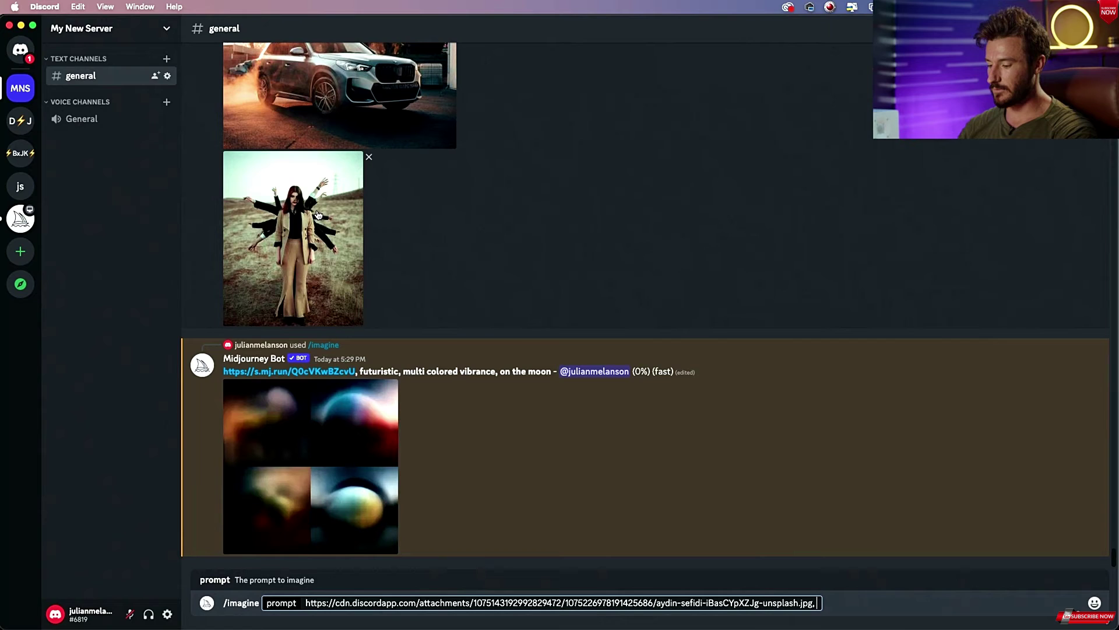
pyautogui.write('3 p')
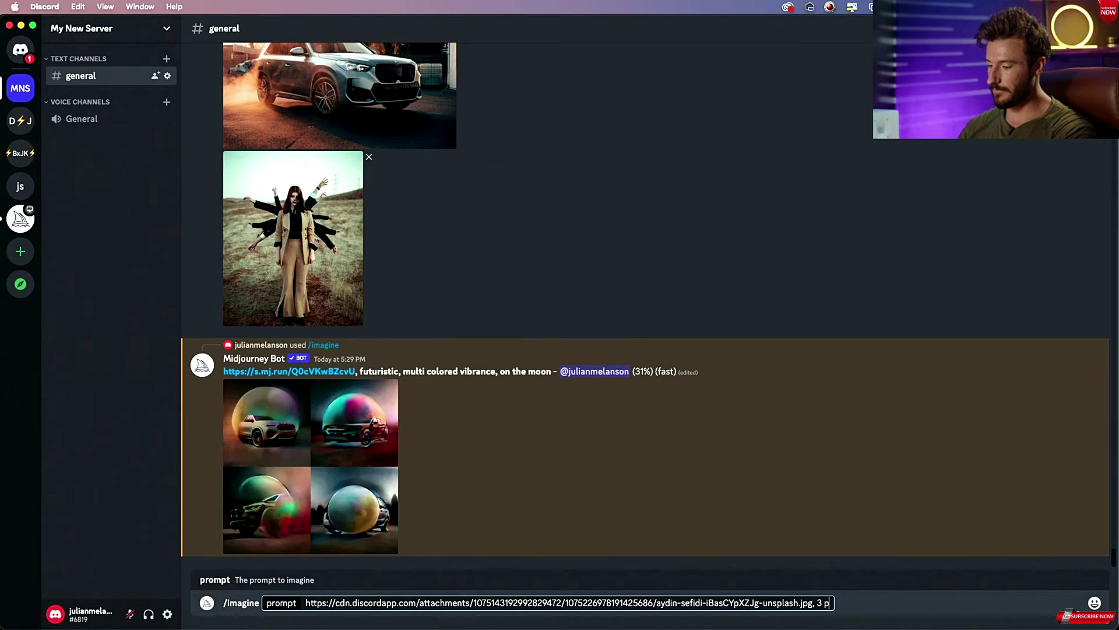
pyautogui.write('oint progges')
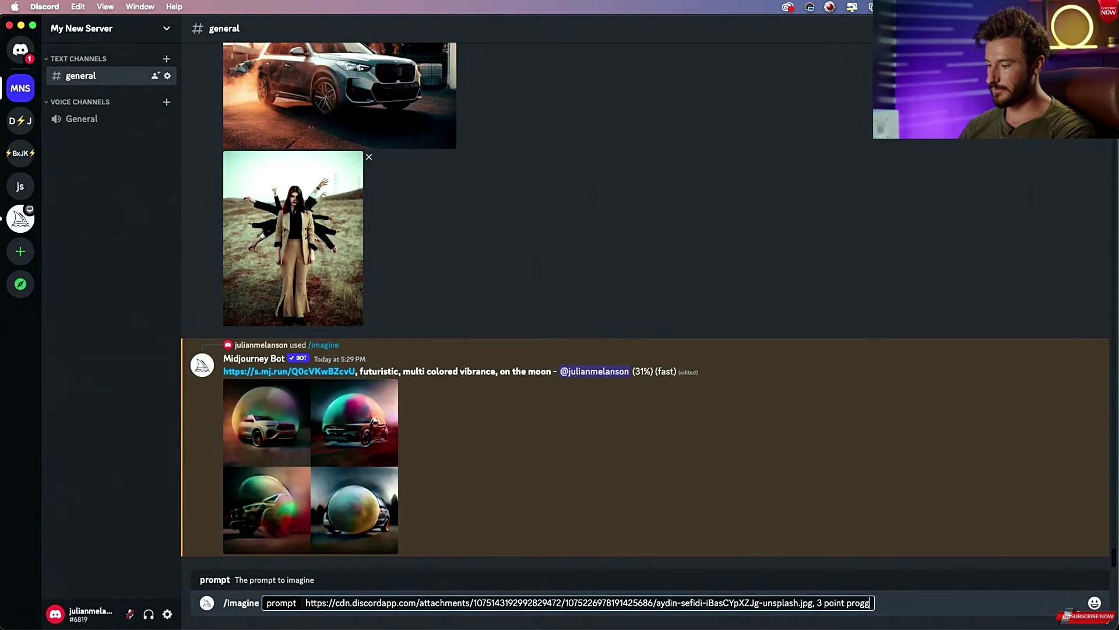
pyautogui.press('BackSpace')
pyautogui.press('BackSpace')
pyautogui.press('BackSpace')
pyautogui.press('BackSpace')
pyautogui.write('fe')
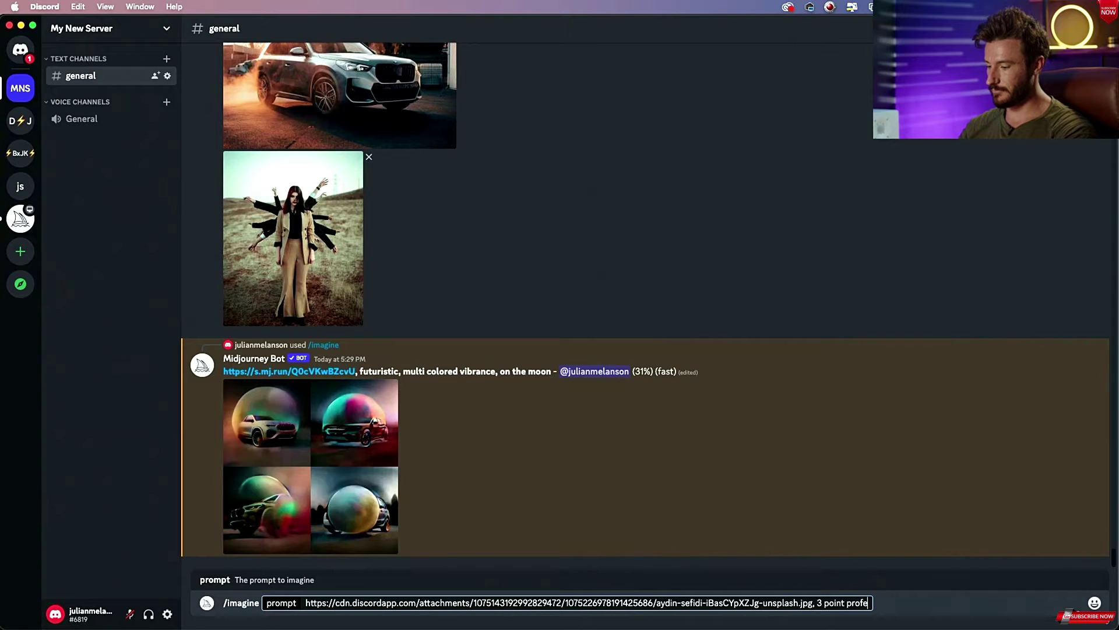
pyautogui.press('BackSpace')
pyautogui.write('fesional stu')
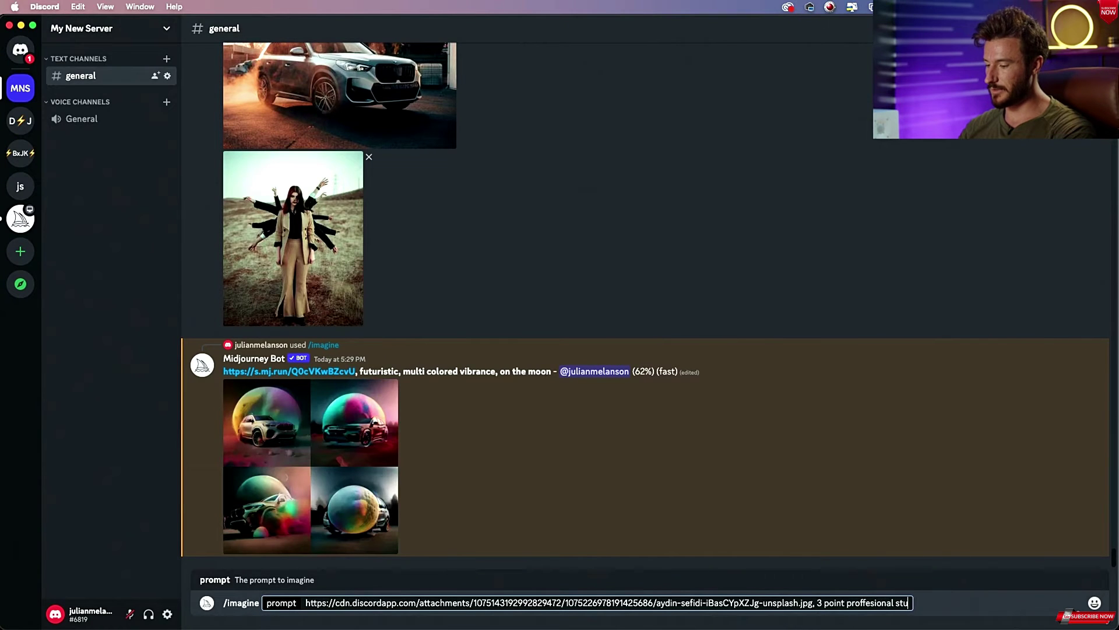
pyautogui.write('dio lighting')
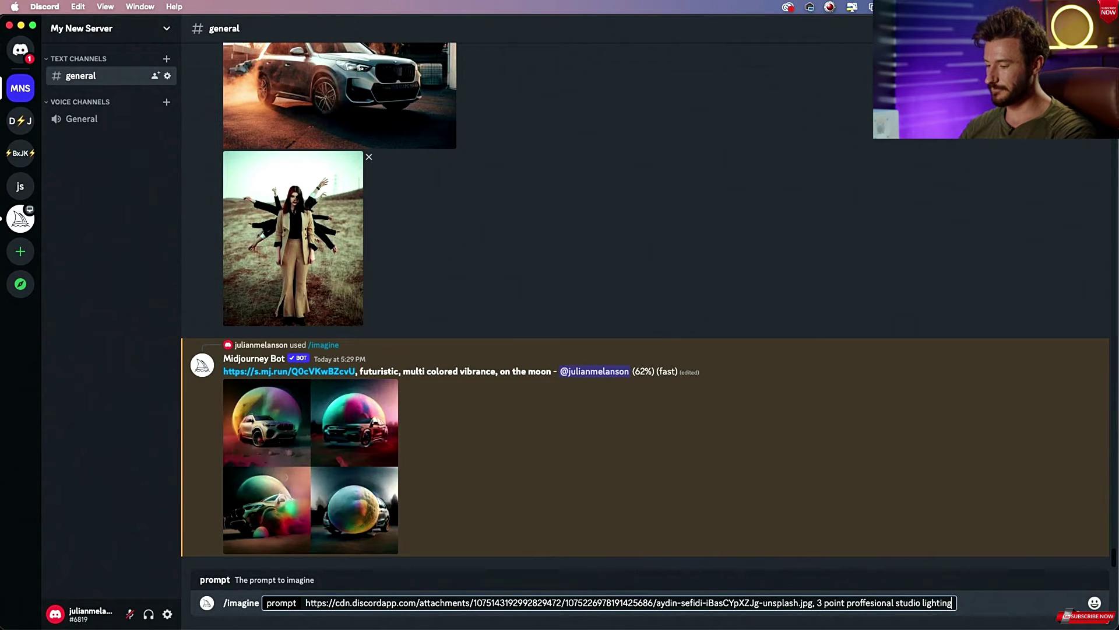
pyautogui.write(', bioluminescent,')
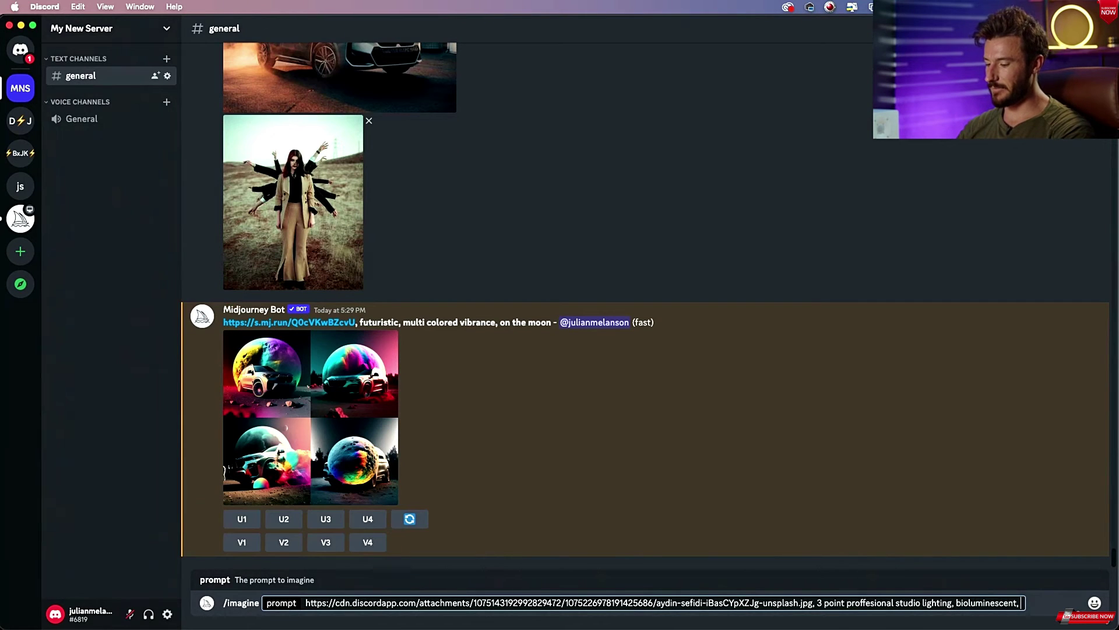
pyautogui.write(' in the snow')
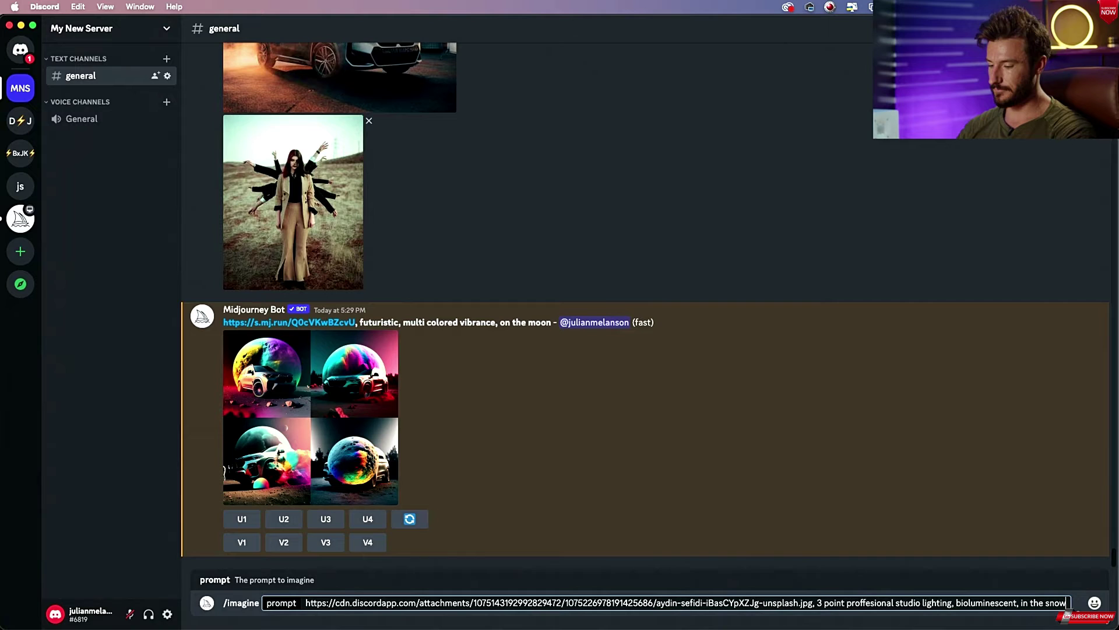
pyautogui.press('Return')
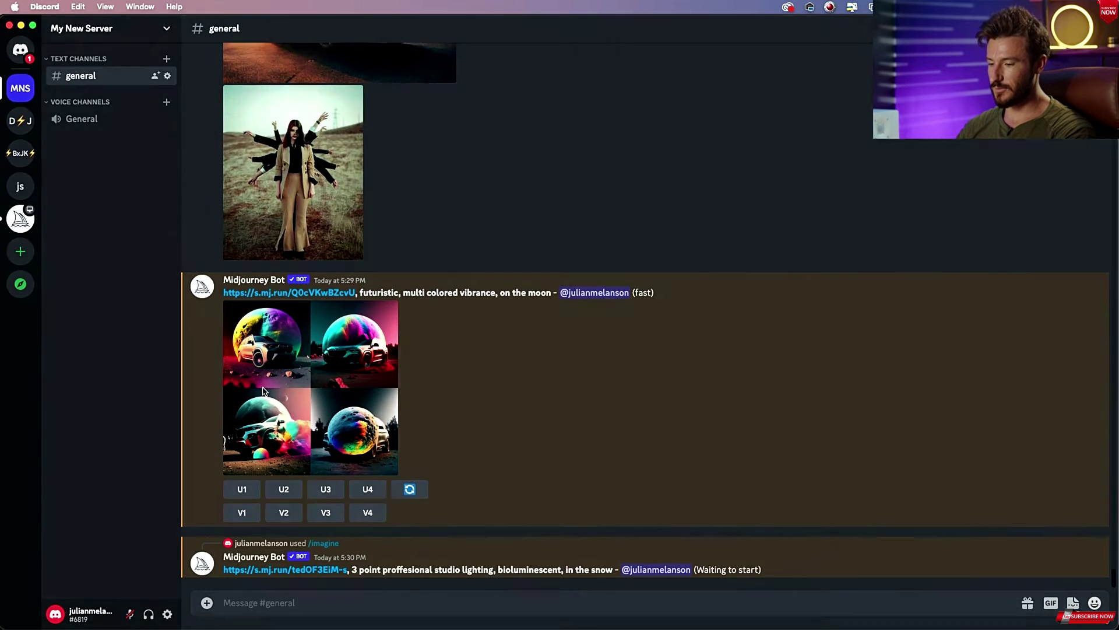
# - Preview the car-on-moon grid, upscale image U1, and switch to the Midjourney Bot DMs
pyautogui.click(262, 391)
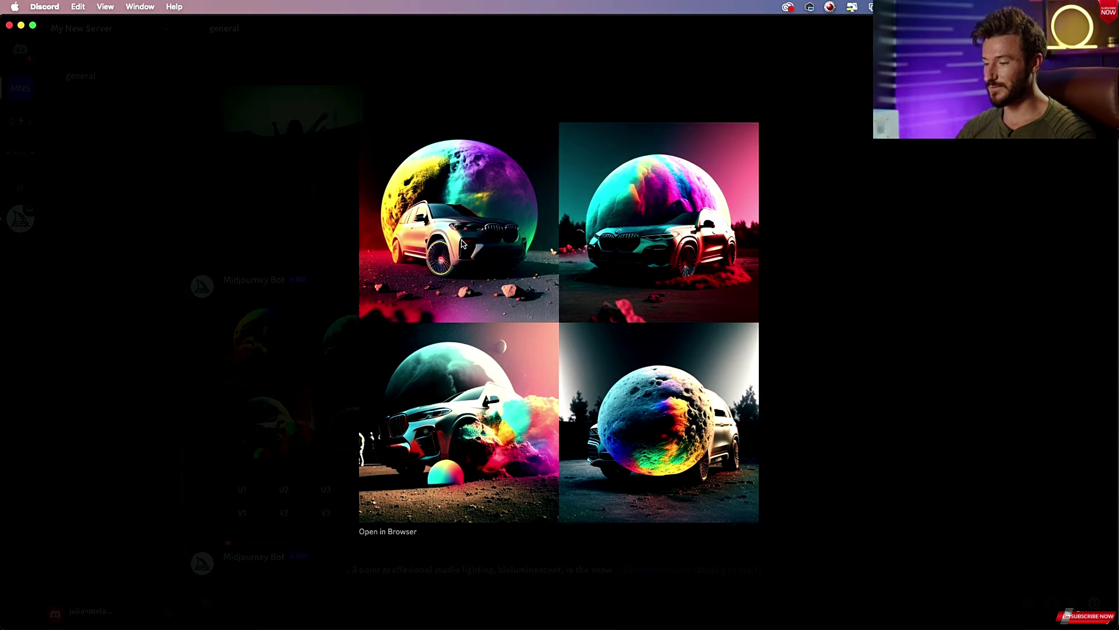
pyautogui.click(426, 115)
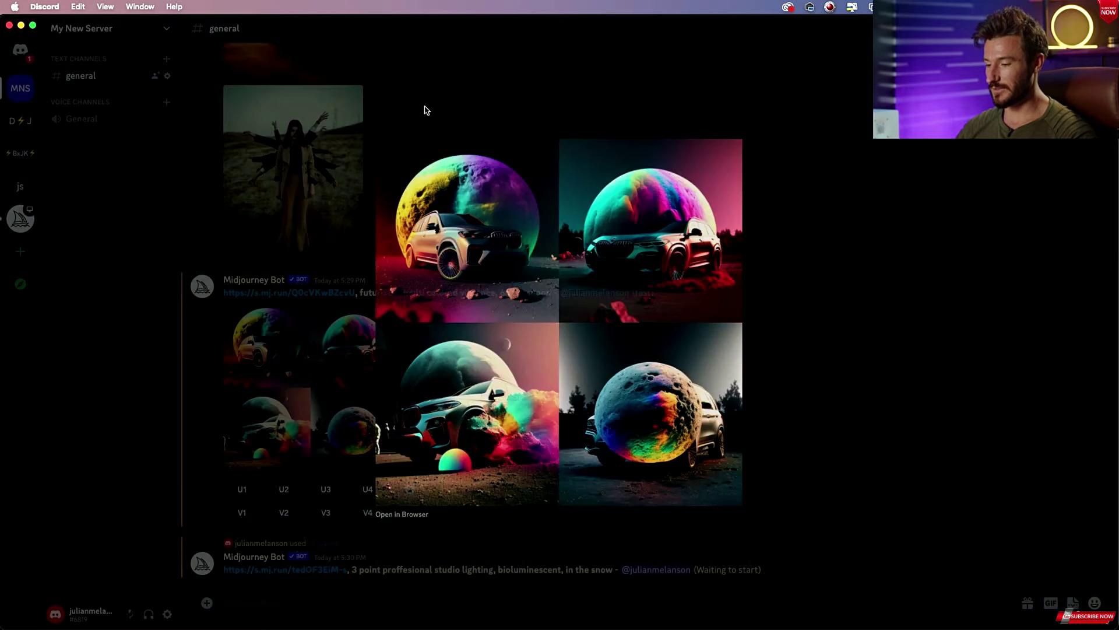
pyautogui.click(240, 495)
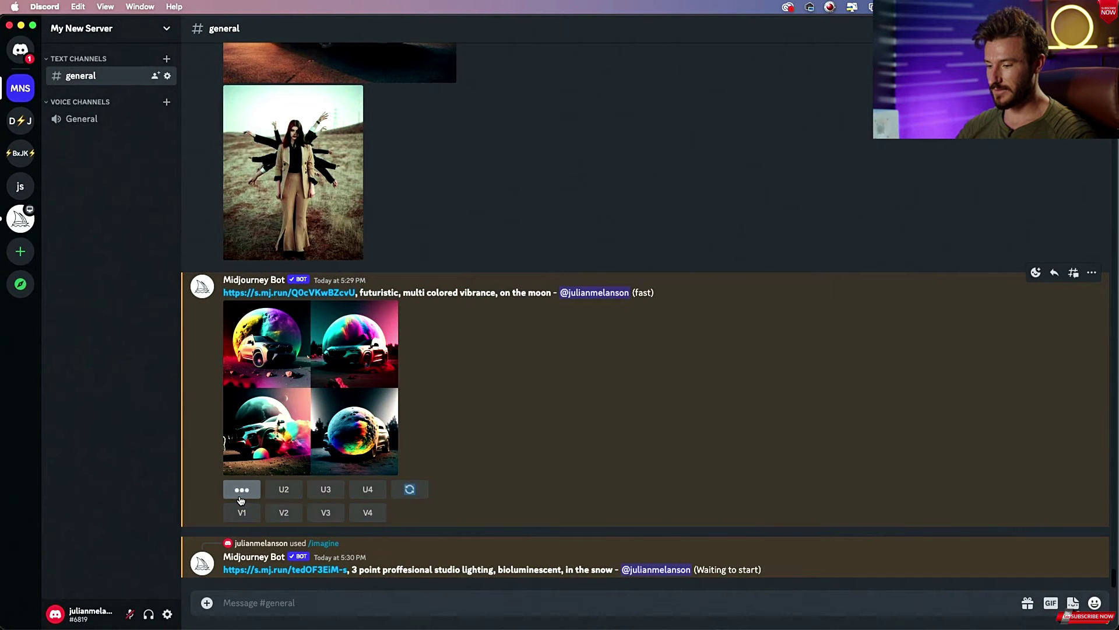
pyautogui.scroll(3, 240, 500)
pyautogui.scroll(-5, 240, 500)
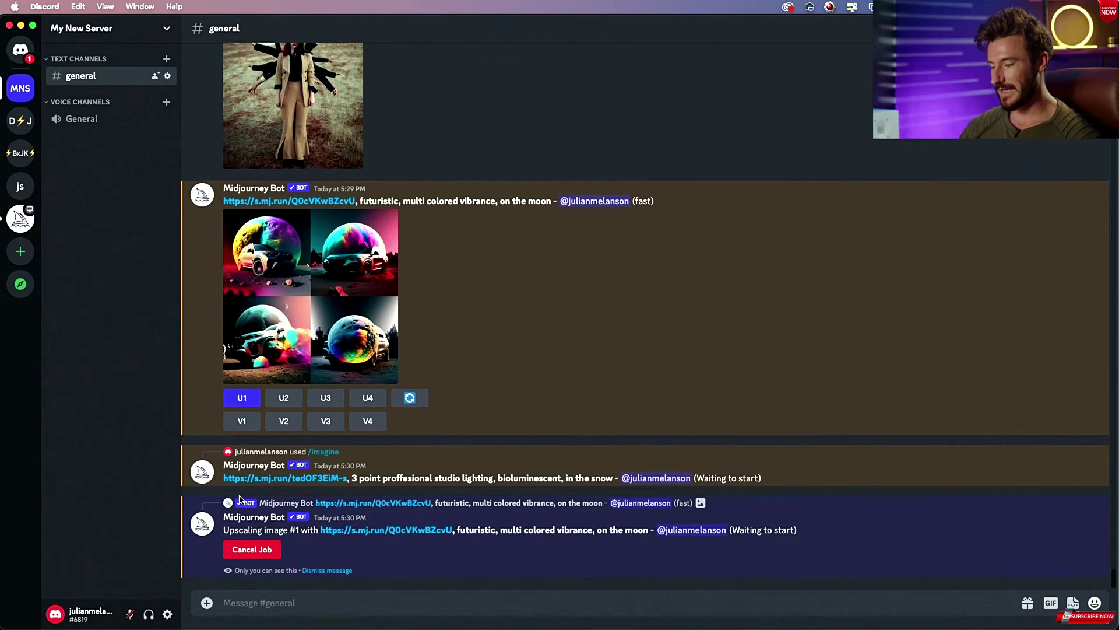
pyautogui.click(21, 50)
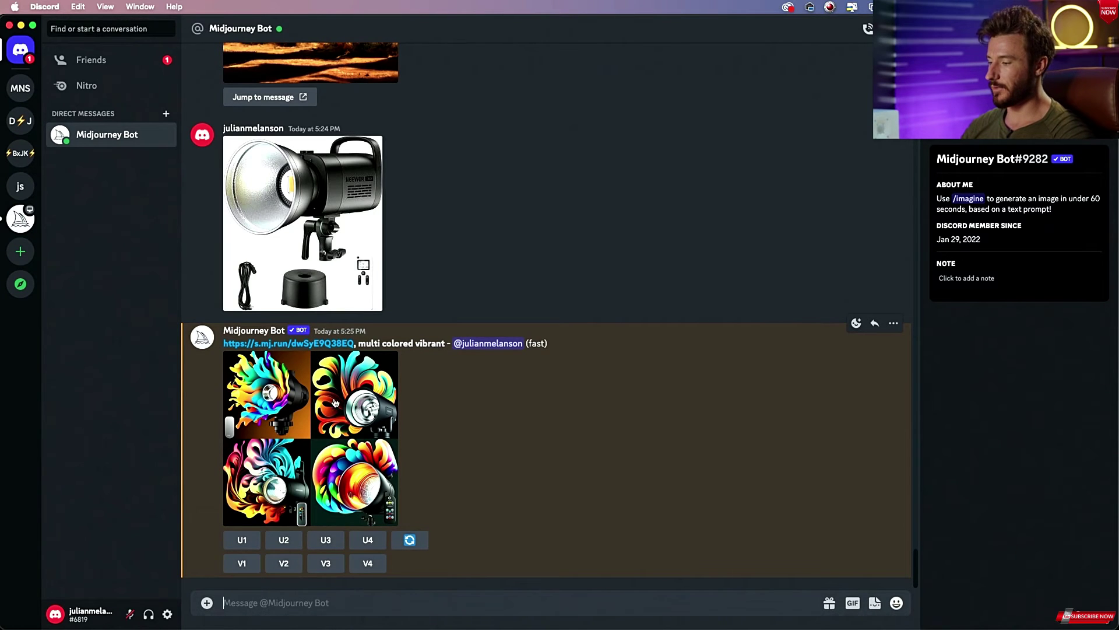
# - Preview the earlier studio-light photo and its colourful variations grid in the bot DMs
pyautogui.click(325, 274)
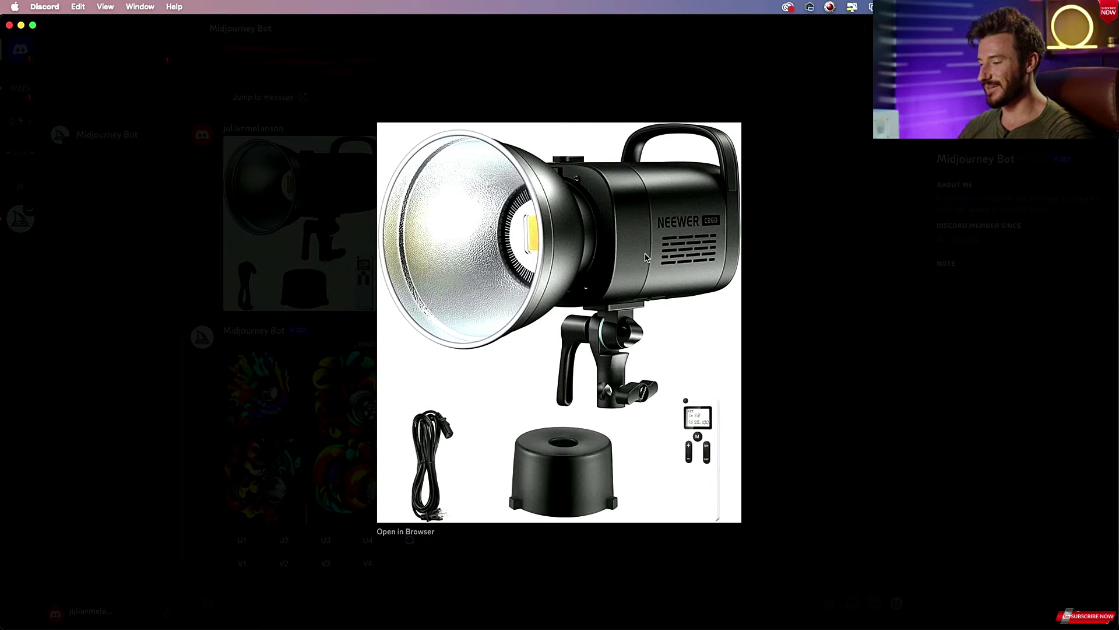
pyautogui.click(784, 246)
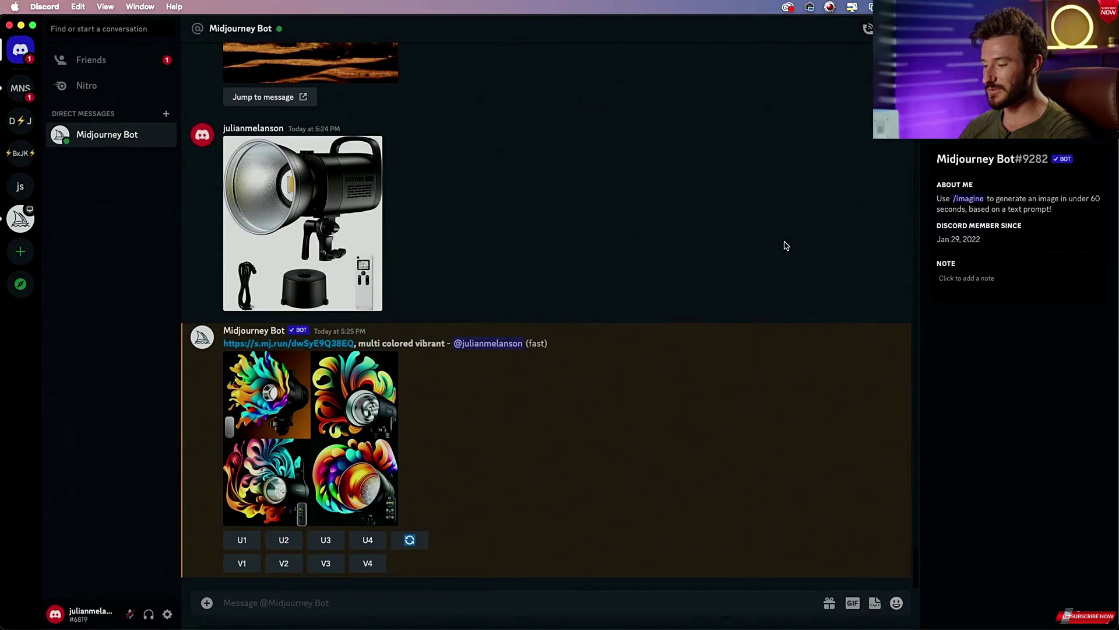
pyautogui.moveTo(366, 341); pyautogui.dragTo(446, 338)
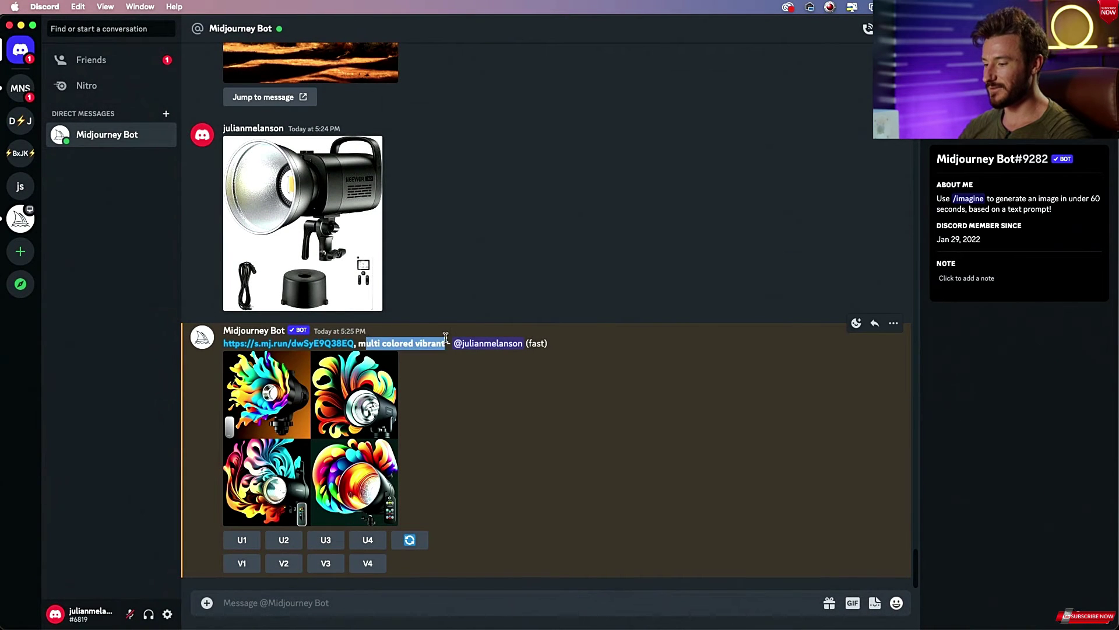
pyautogui.click(378, 416)
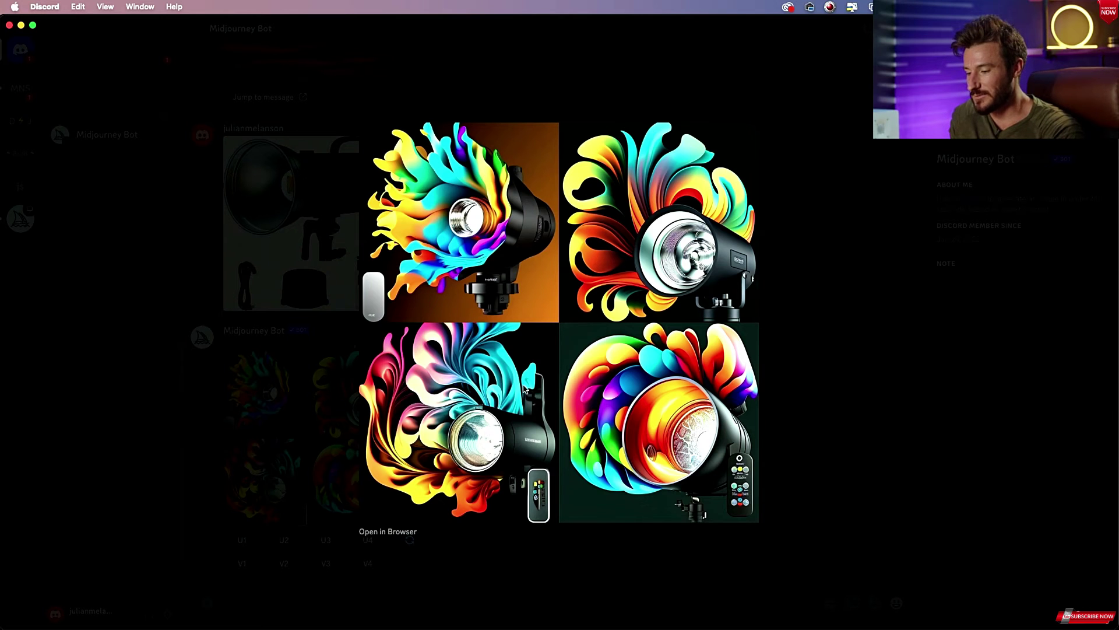
pyautogui.click(158, 242)
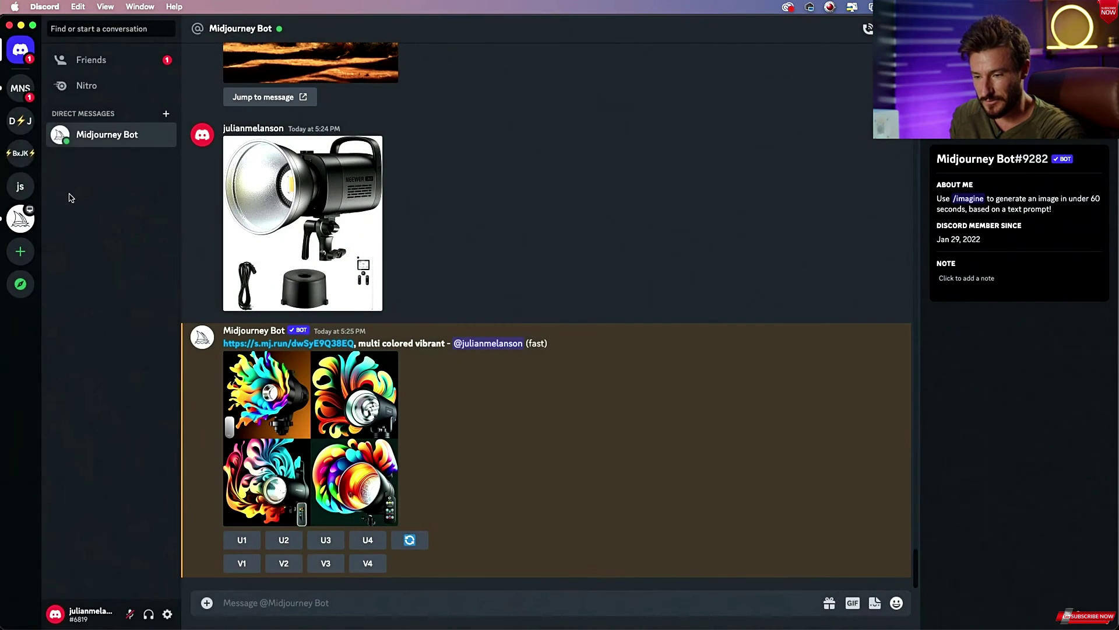
# - Back in My New Server's #general, preview the finished snow-scene image grid
pyautogui.click(22, 89)
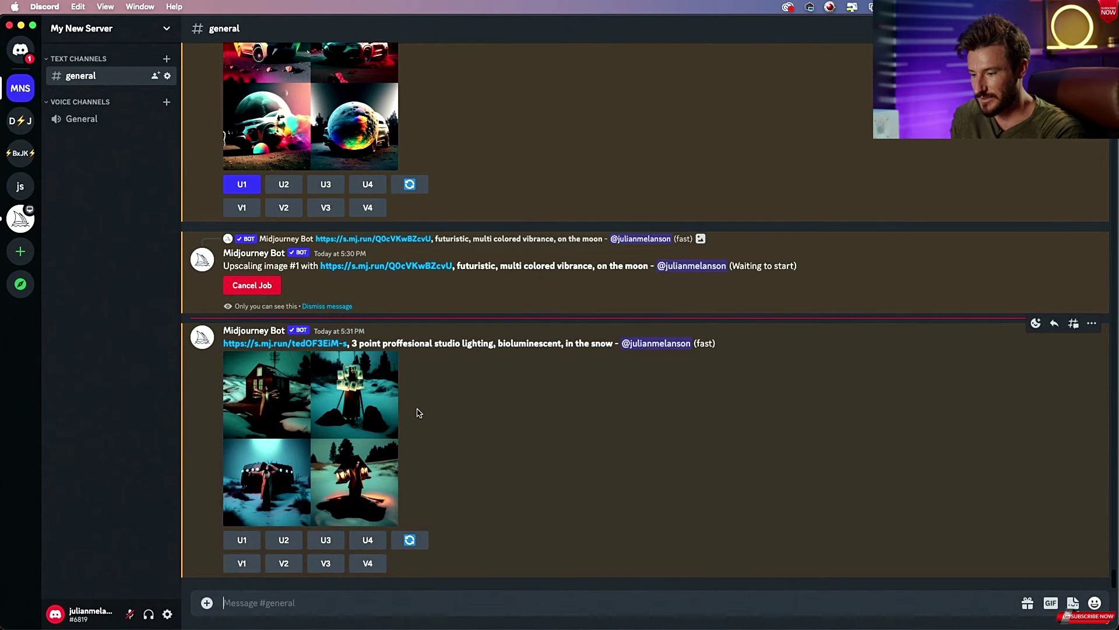
pyautogui.scroll(1, 414, 414)
pyautogui.click(336, 445)
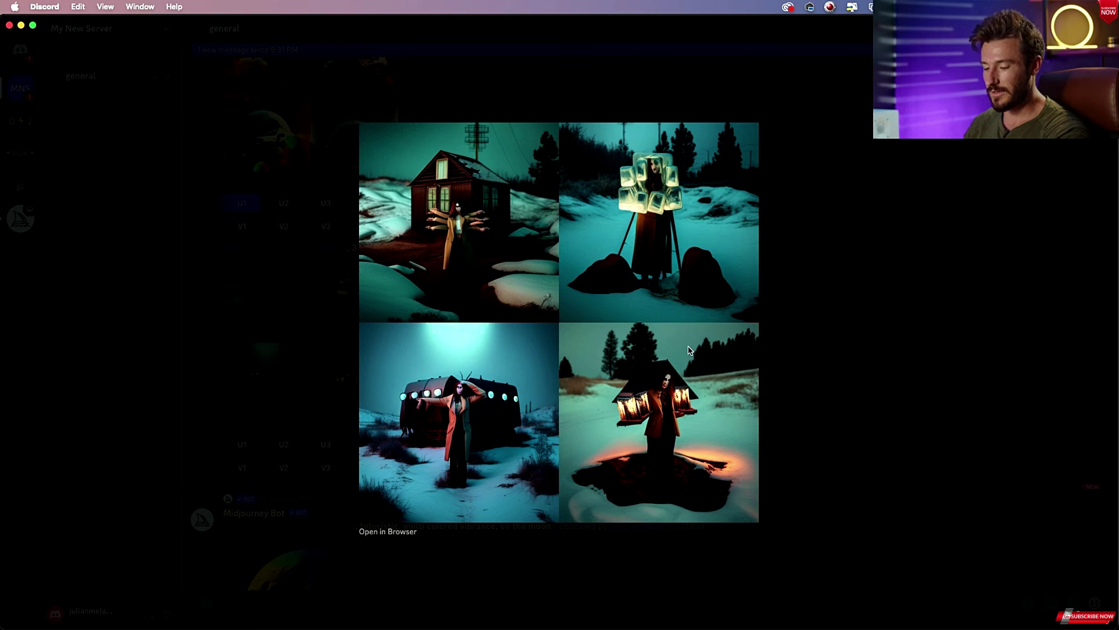
pyautogui.press('Escape')
# - Open the upscaled car-on-moon image full size and bring up its save options
pyautogui.scroll(-5, 445, 408)
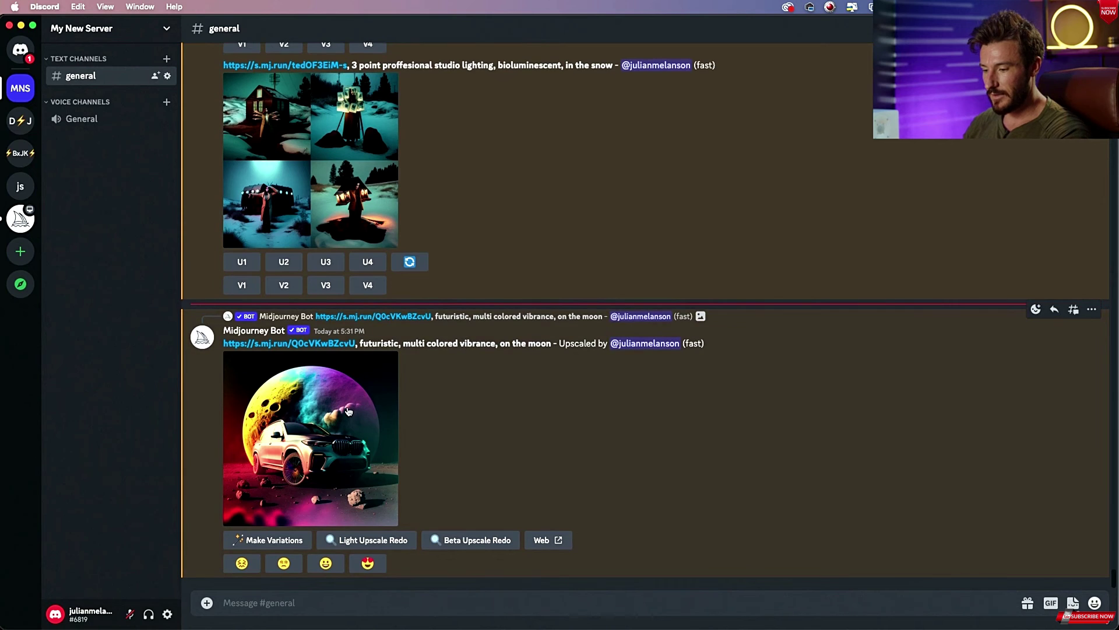
pyautogui.click(349, 411)
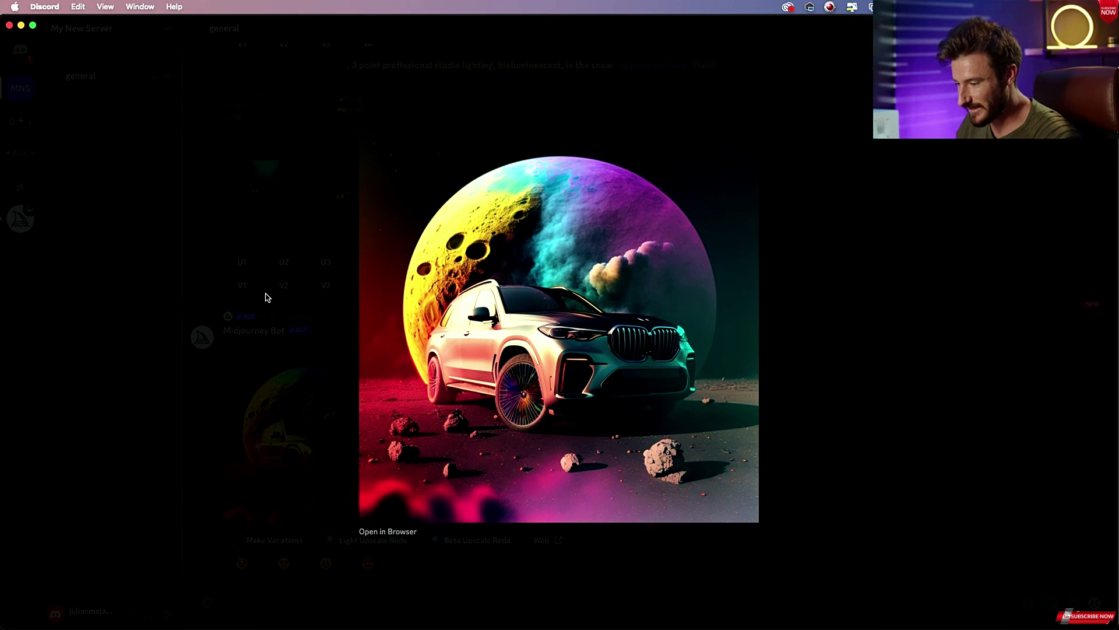
pyautogui.rightClick(588, 366)
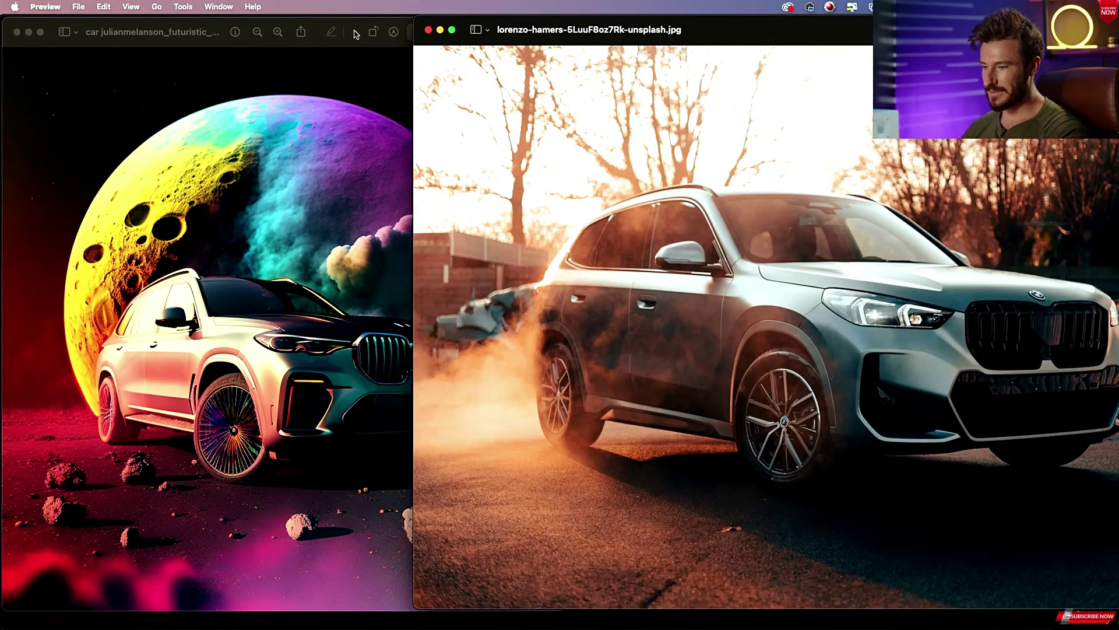
# - Zoom the car-on-moon render's Preview window and compare it with the original SUV photo
pyautogui.doubleClick(209, 40)
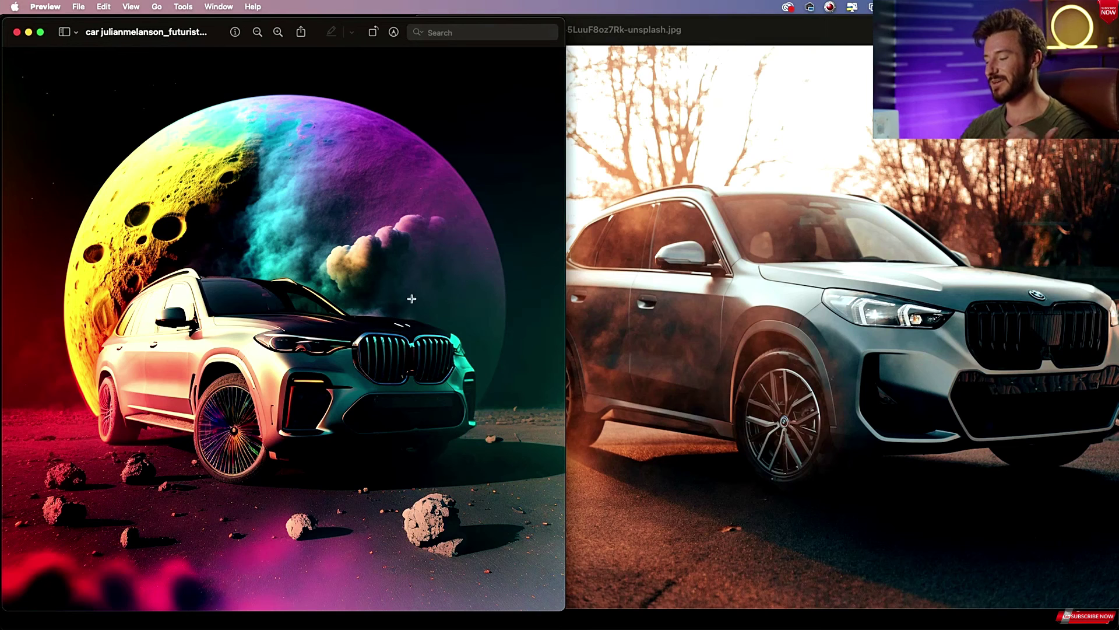
pyautogui.click(905, 242)
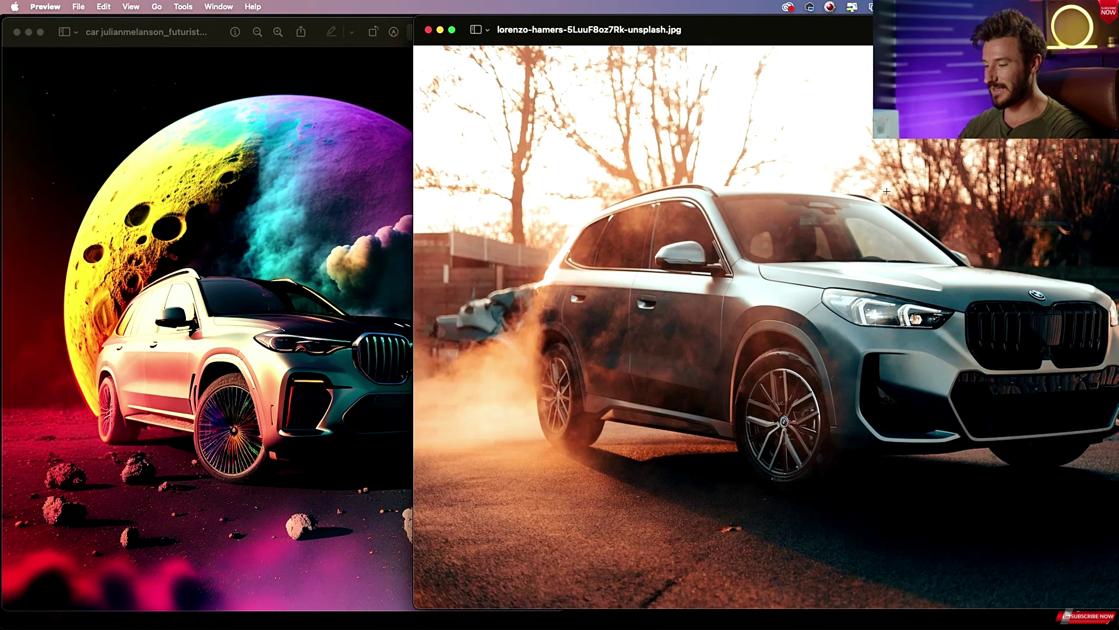
pyautogui.click(320, 30)
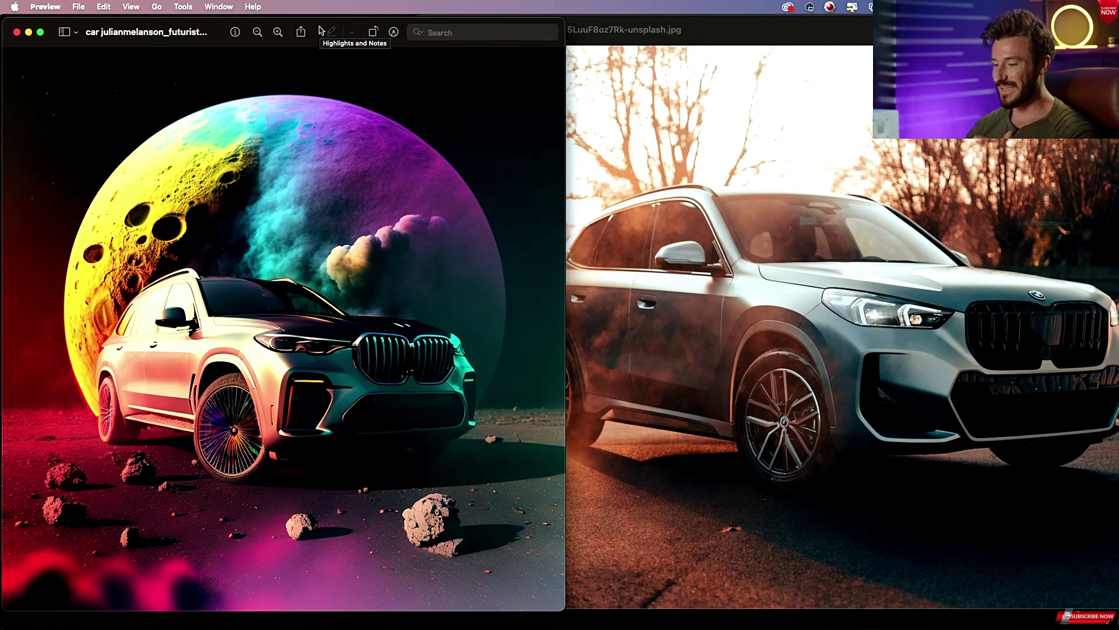